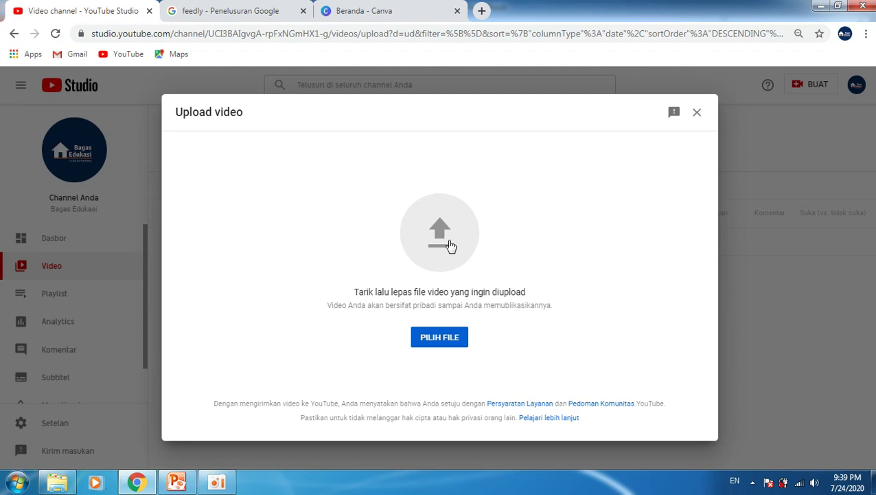
Upload the video file "Berlangganan Artikel Terbaru dengan Feedly" from the oCam folder in Documents.
{"action": "left_click", "coordinate": [450, 244]}
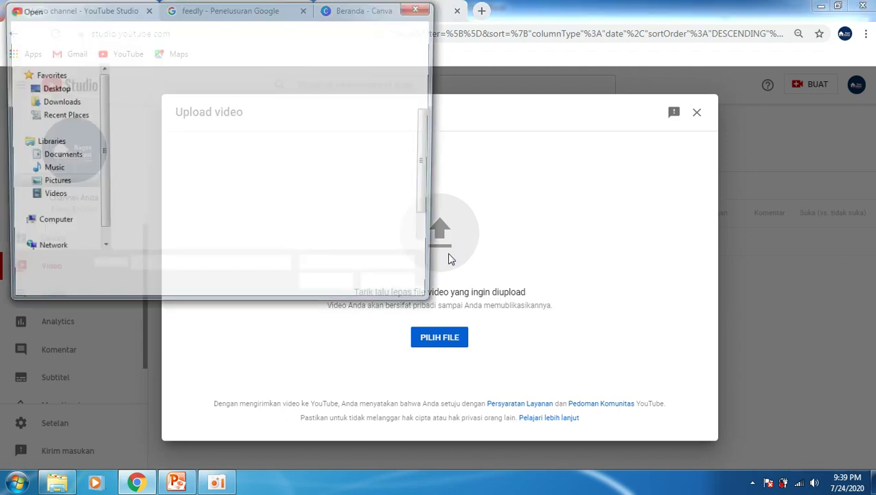
{"action": "left_click", "coordinate": [69, 159]}
{"action": "left_click", "coordinate": [377, 162]}
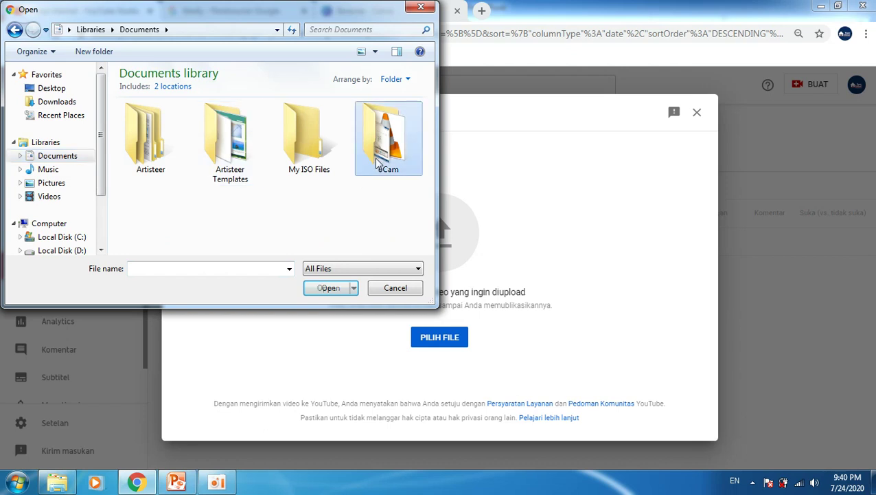
{"action": "double_click", "coordinate": [377, 162]}
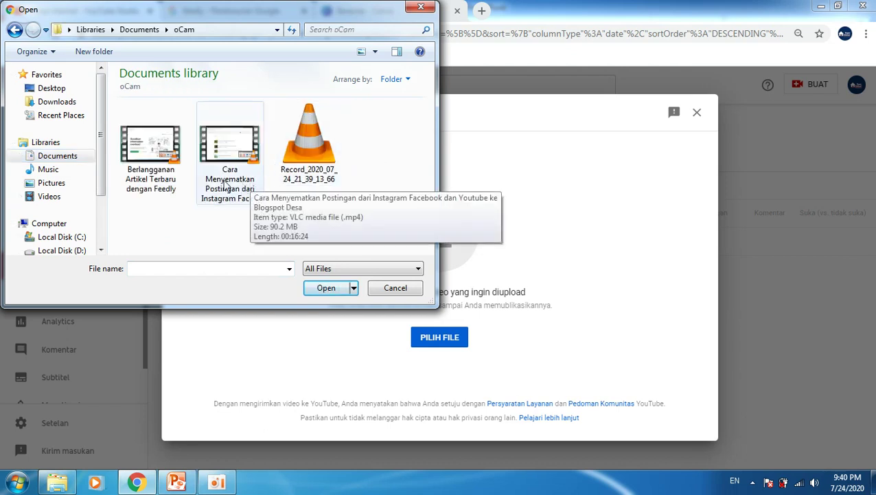
{"action": "double_click", "coordinate": [170, 180]}
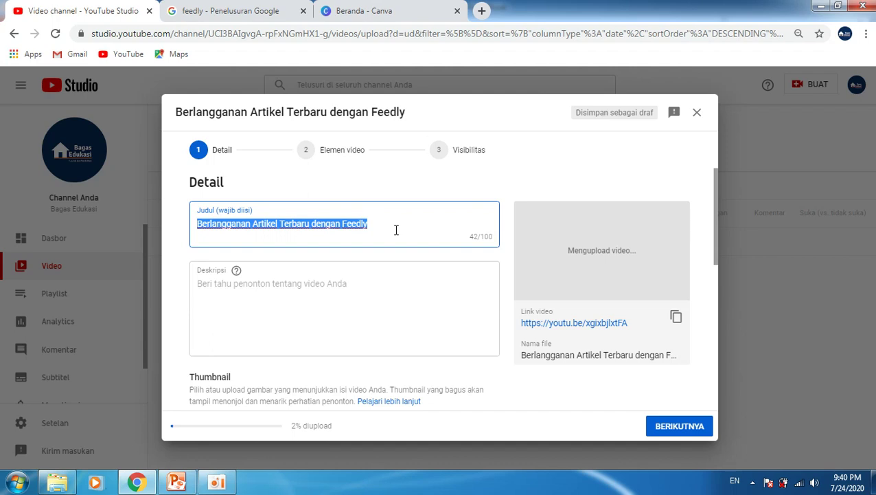
Replace the video's default title with "Bagian 2 |".
{"action": "key", "text": "BackSpace"}
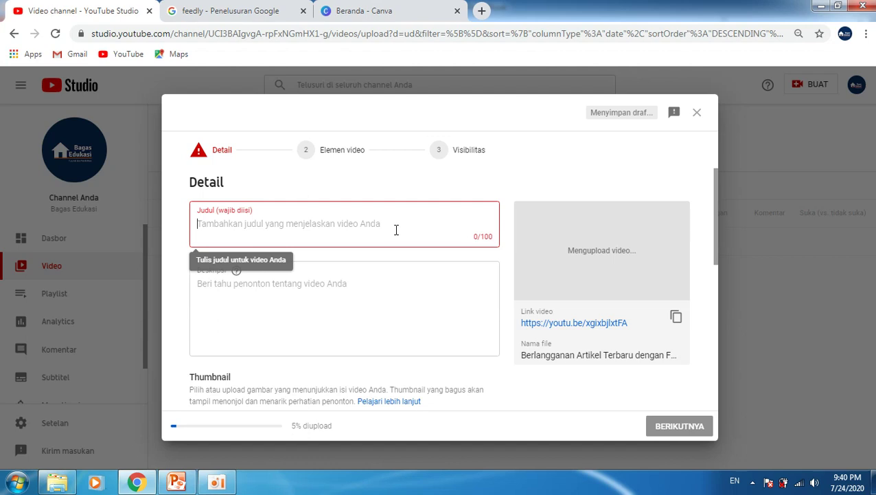
{"action": "type", "text": "pAR"}
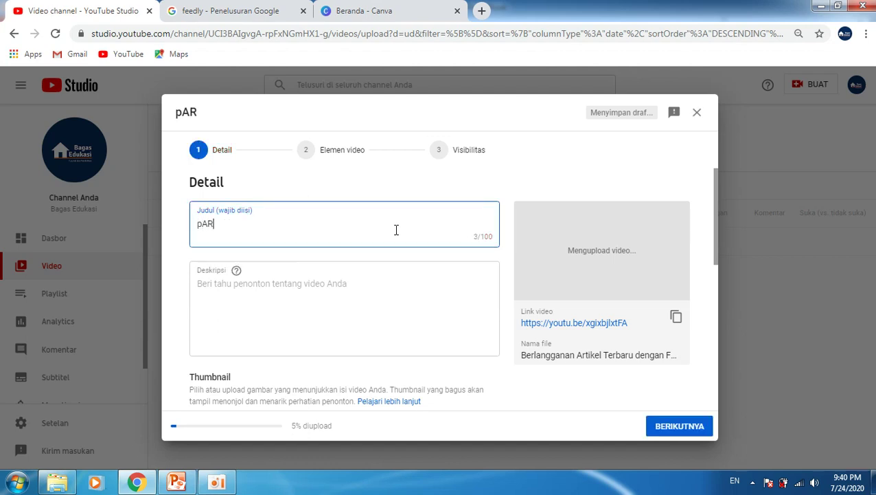
{"action": "key", "text": "BackSpace"}
{"action": "key", "text": "BackSpace"}
{"action": "key", "text": "BackSpace"}
{"action": "type", "text": "Part 2 |"}
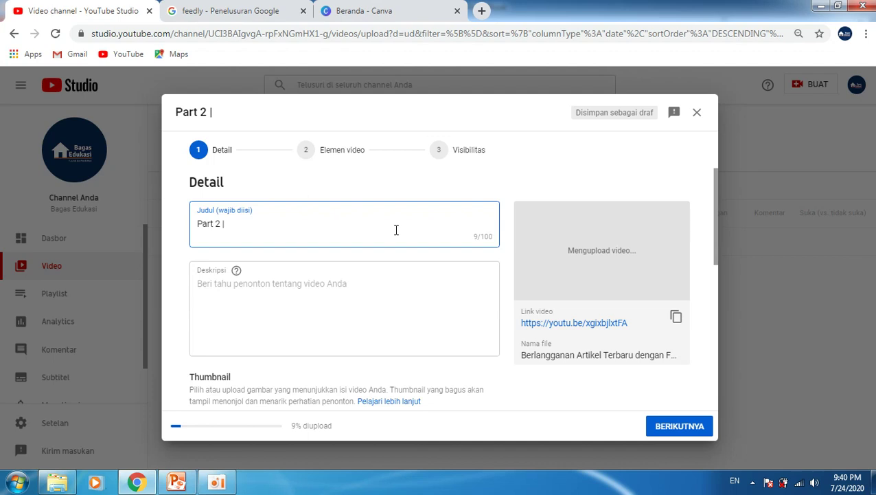
{"action": "key", "text": "shift+Home"}
{"action": "type", "text": "Bagian"}
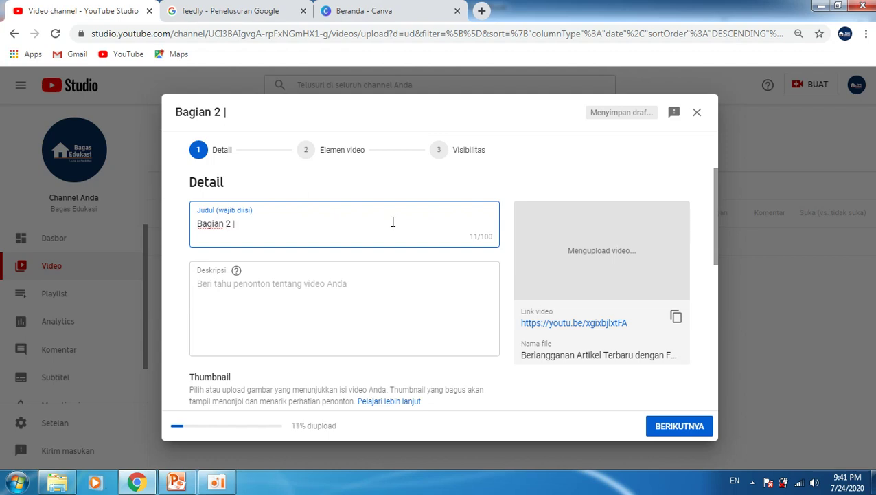
Extend the video title with "Berlangganan Artikel Terbaru dari Website".
{"action": "type", "text": "Berlangganan"}
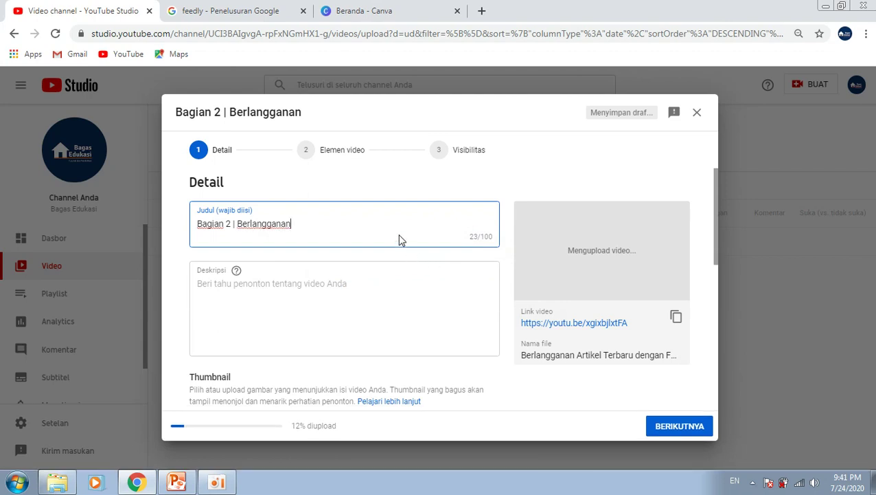
{"action": "type", "text": "Arti"}
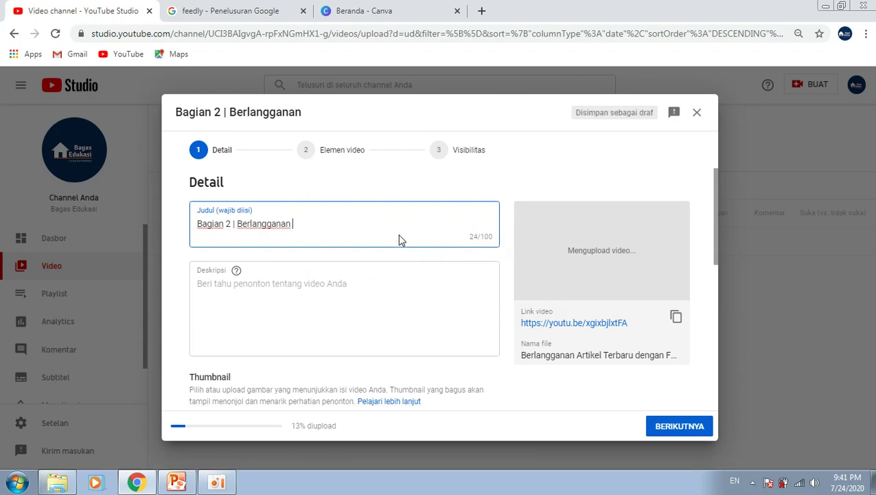
{"action": "type", "text": "kel"}
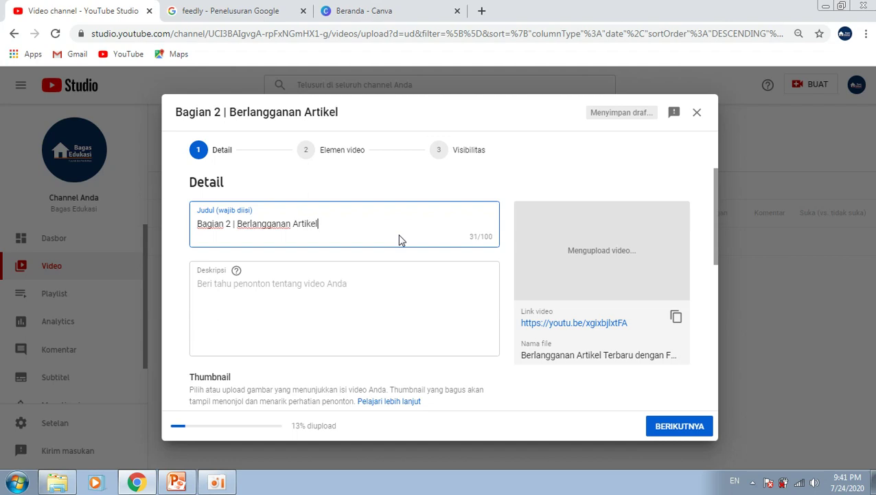
{"action": "type", "text": " Terbaru"}
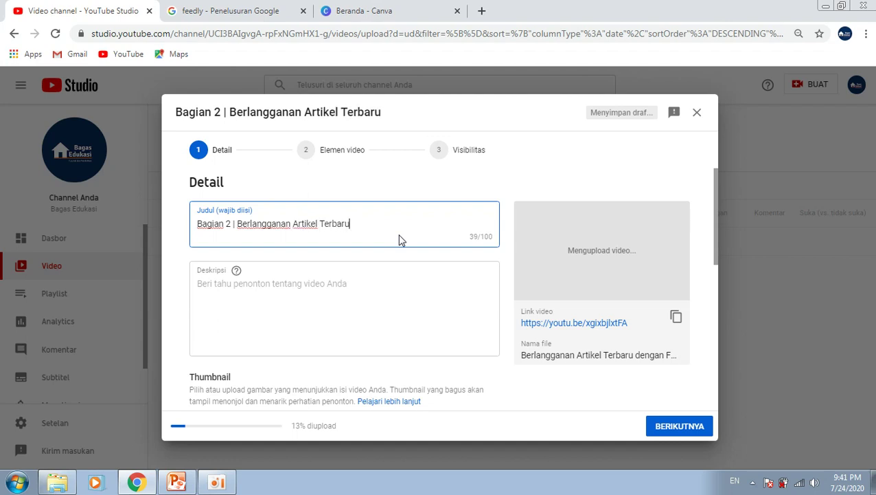
{"action": "type", "text": " dari Website "}
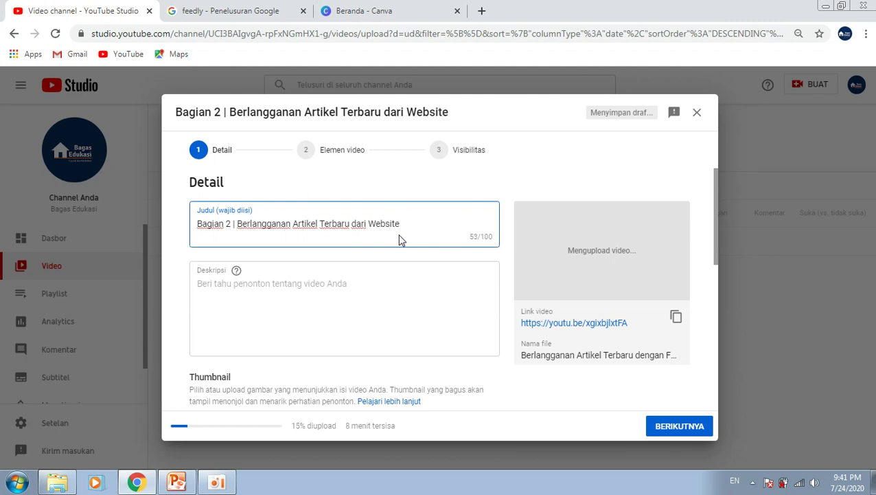
{"action": "type", "text": "atau"}
{"action": "key", "text": "BackSpace"}
{"action": "key", "text": "BackSpace"}
{"action": "key", "text": "BackSpace"}
{"action": "key", "text": "BackSpace"}
{"action": "key", "text": "BackSpace"}
{"action": "type", "text": "}"}
{"action": "key", "text": "BackSpace"}
Append "| Jurnal | Blogspot" to the video title.
{"action": "type", "text": "| Jur"}
{"action": "type", "text": "nal"}
{"action": "type", "text": " | "}
{"action": "type", "text": "Blogspo"}
{"action": "type", "text": "t"}
{"action": "type", "text": " tap"}
{"action": "key", "text": "BackSpace"}
{"action": "key", "text": "BackSpace"}
{"action": "key", "text": "BackSpace"}
{"action": "type", "text": "Tapan"}
{"action": "key", "text": "BackSpace"}
{"action": "key", "text": "BackSpace"}
{"action": "key", "text": "BackSpace"}
{"action": "type", "text": "na"}
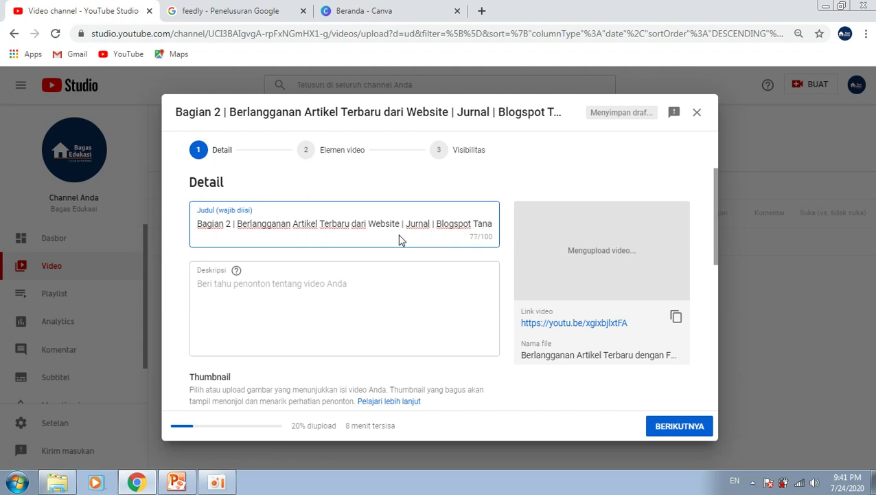
{"action": "key", "text": "BackSpace"}
{"action": "key", "text": "BackSpace"}
{"action": "key", "text": "BackSpace"}
{"action": "key", "text": "BackSpace"}
Complete the video title with "dengan Menggunakan Feedly".
{"action": "type", "text": "dengan "}
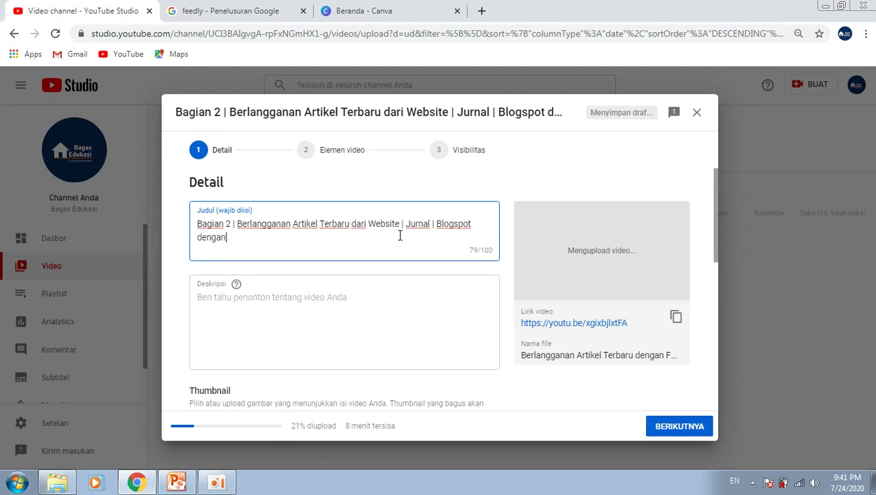
{"action": "type", "text": "Menggunakan F"}
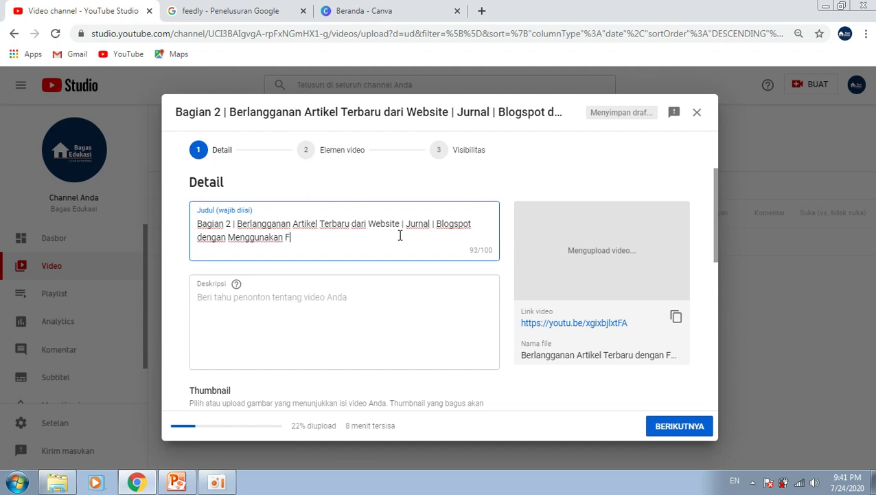
{"action": "type", "text": "eedlu"}
{"action": "key", "text": "BackSpace"}
{"action": "type", "text": "y"}
{"action": "left_click_drag", "start_coordinate": [400, 226], "coordinate": [436, 227]}
{"action": "left_click", "coordinate": [437, 227]}
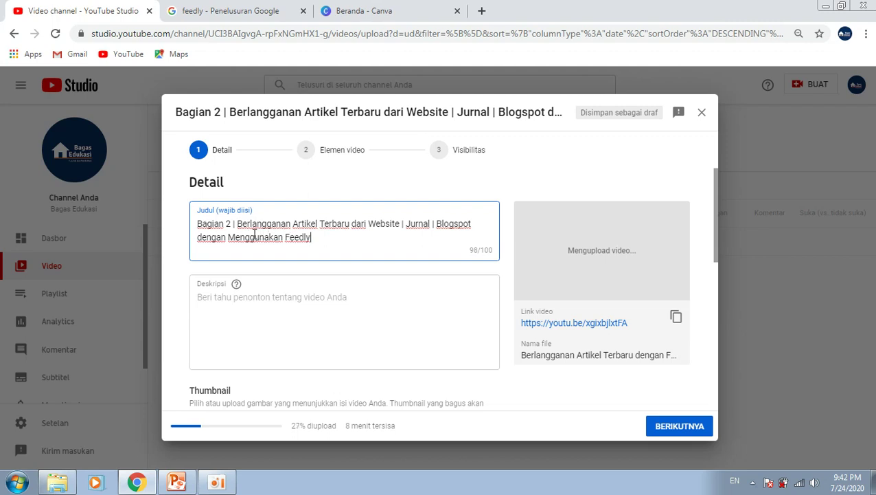
Insert "Cara" before "Berlangganan" in the video title and remove the word "Menggunakan".
{"action": "left_click", "coordinate": [326, 297]}
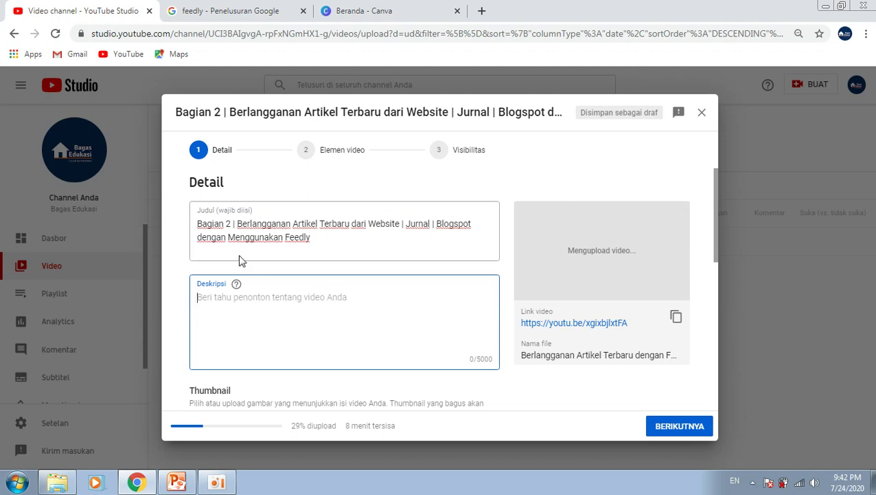
{"action": "left_click_drag", "start_coordinate": [267, 223], "coordinate": [336, 233]}
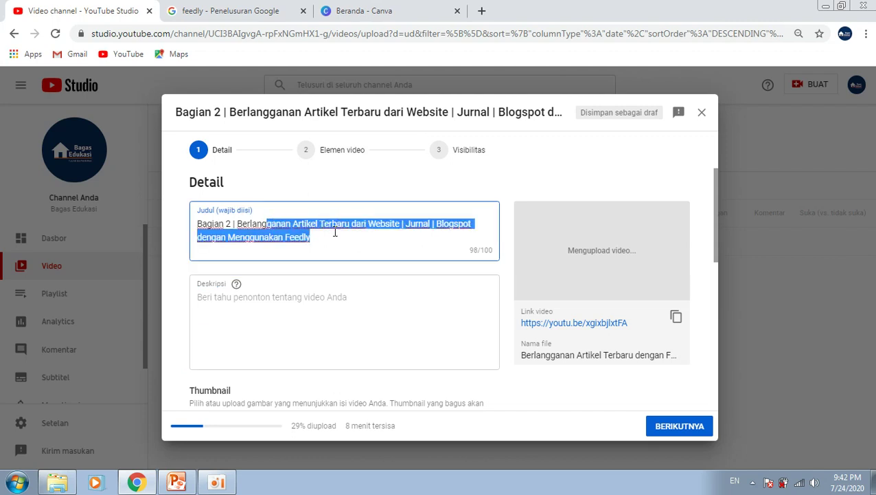
{"action": "left_click", "coordinate": [336, 233]}
{"action": "left_click", "coordinate": [236, 224]}
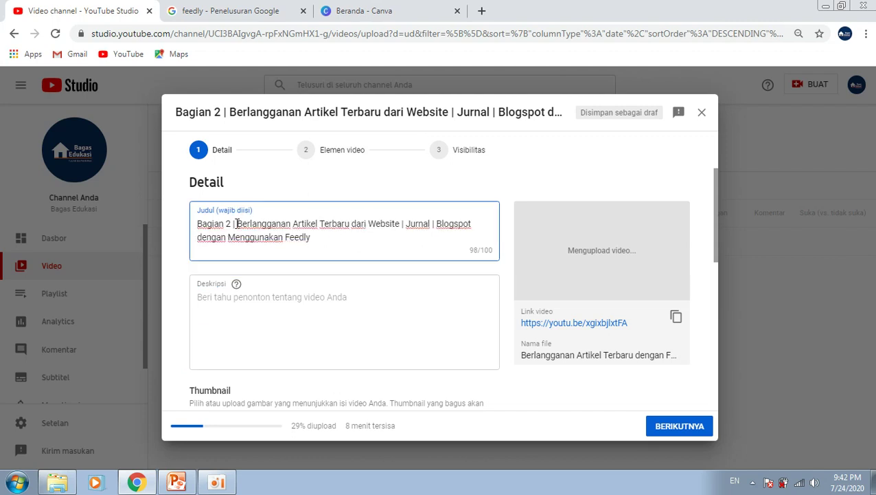
{"action": "type", "text": "Car"}
{"action": "key", "text": "BackSpace"}
{"action": "key", "text": "BackSpace"}
{"action": "key", "text": "BackSpace"}
{"action": "type", "text": "Cara"}
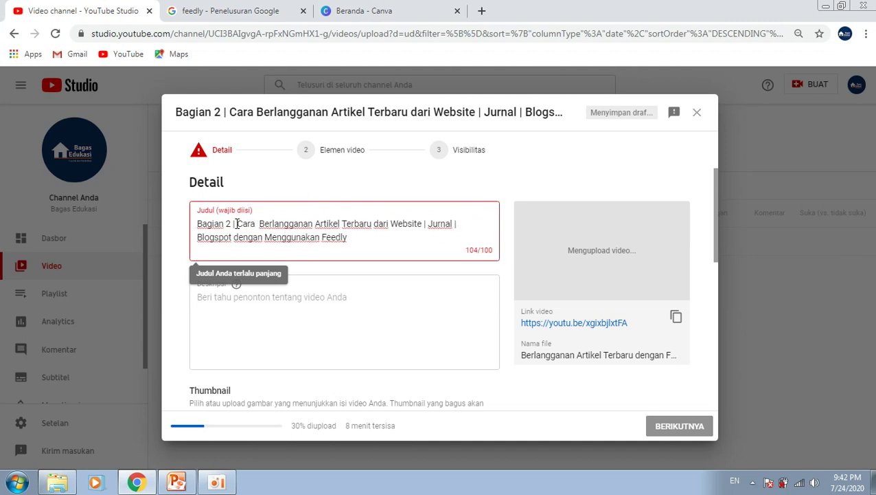
{"action": "key", "text": "Delete"}
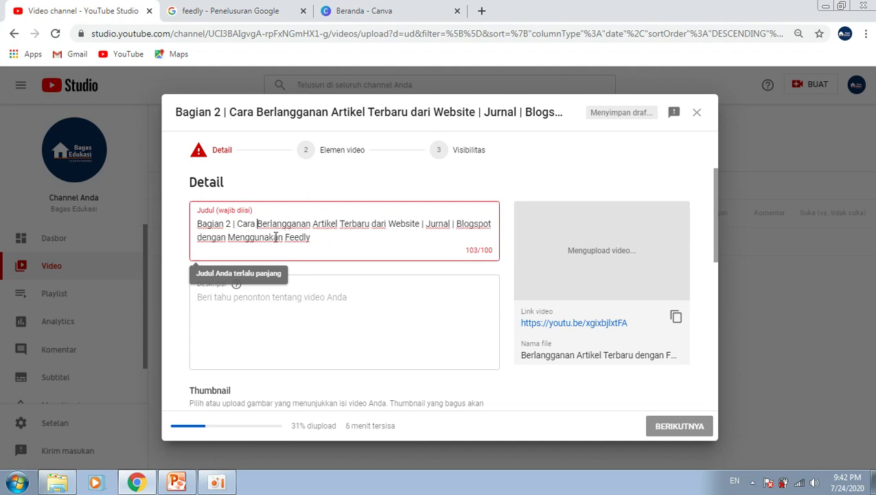
{"action": "double_click", "coordinate": [276, 236]}
{"action": "key", "text": "BackSpace"}
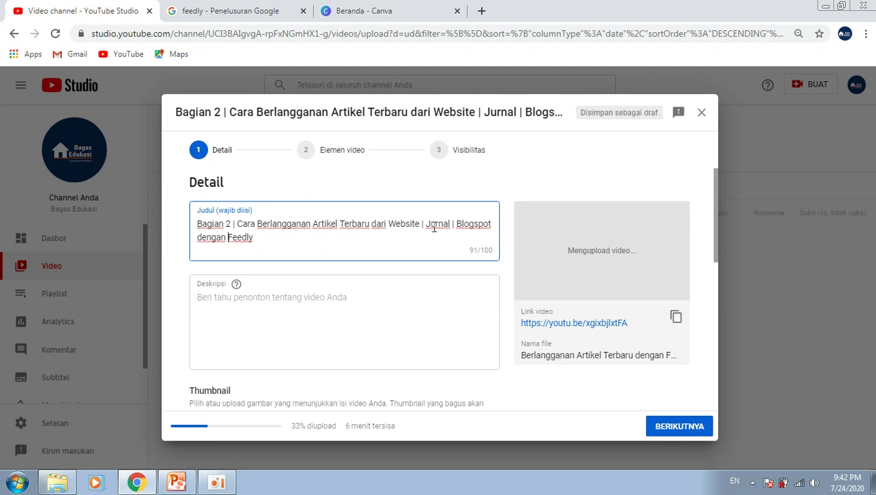
Copy the Indonesian summary of Feedly from the Google search results into the video description and end it with a period.
{"action": "left_click", "coordinate": [282, 296]}
{"action": "left_click", "coordinate": [244, 8]}
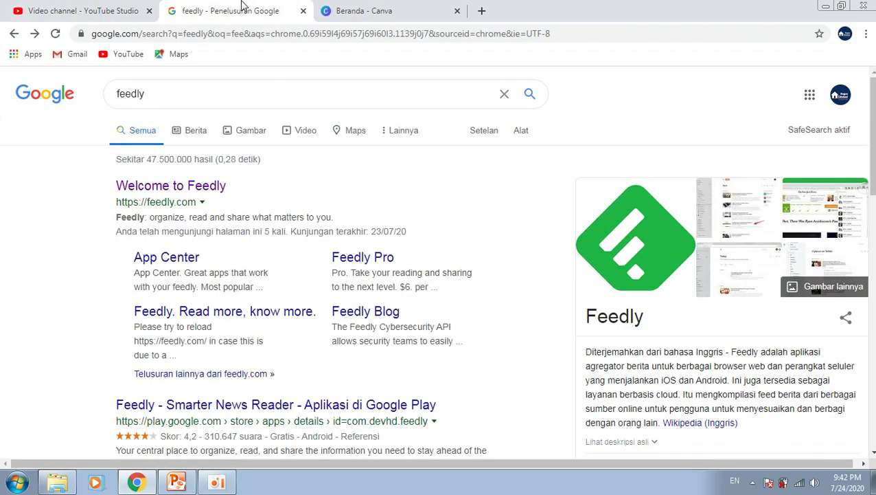
{"action": "left_click_drag", "start_coordinate": [731, 351], "coordinate": [659, 423]}
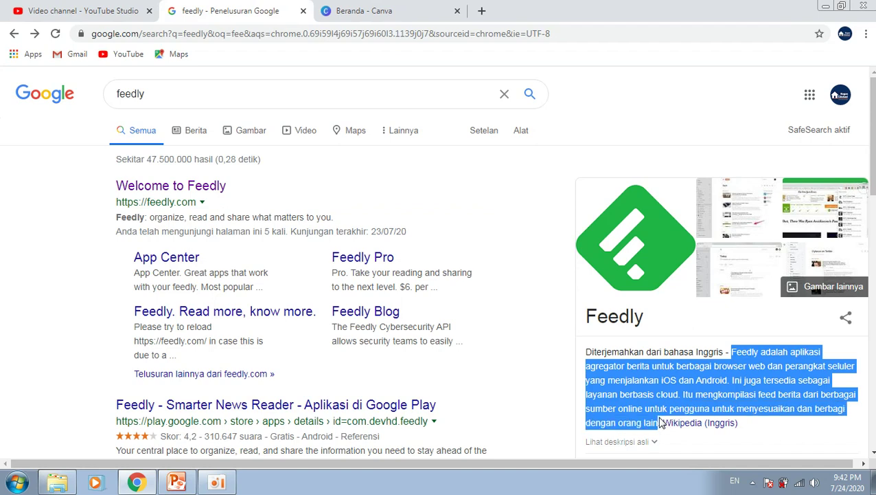
{"action": "right_click", "coordinate": [638, 397]}
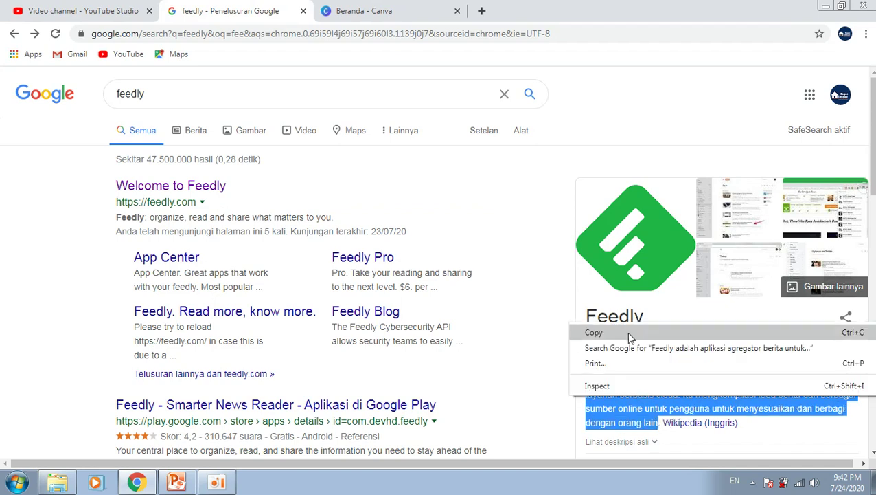
{"action": "left_click", "coordinate": [627, 331]}
{"action": "left_click", "coordinate": [74, 11]}
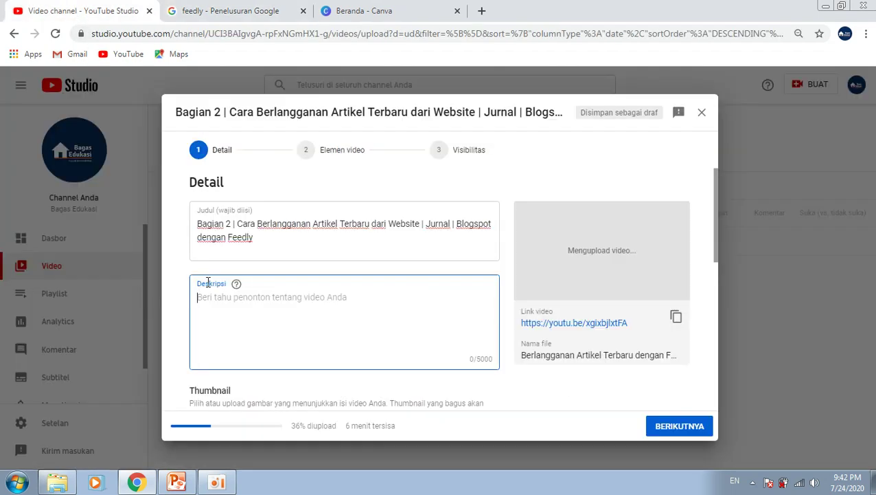
{"action": "key", "text": "ctrl+v"}
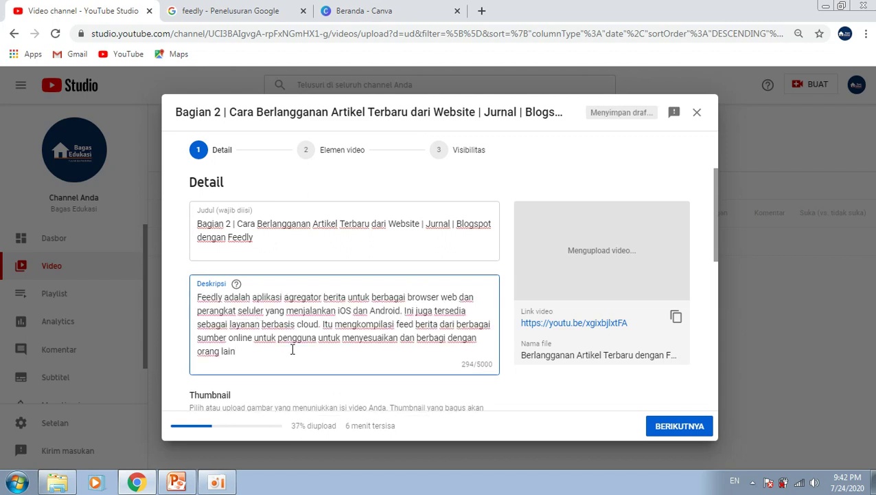
{"action": "type", "text": "."}
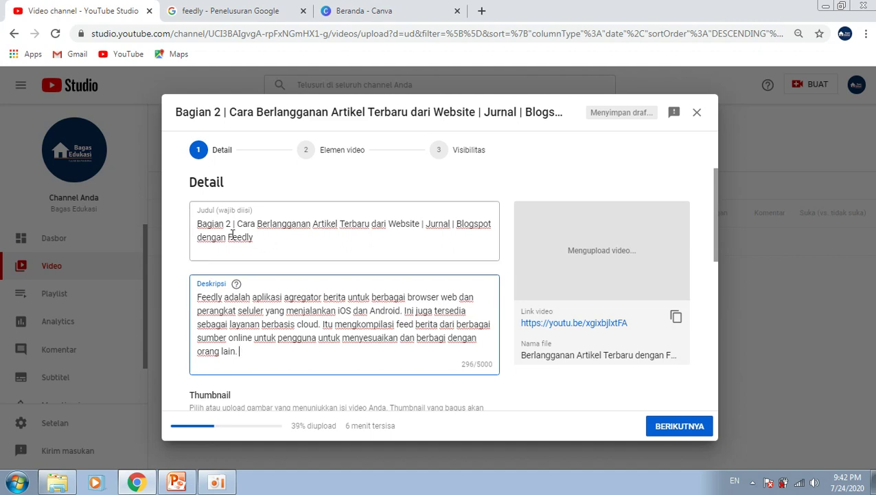
Add an opening line reading 'Video ini "' above the Feedly paragraph in the description, separated by a blank line.
{"action": "left_click", "coordinate": [199, 299]}
{"action": "key", "text": "Return"}
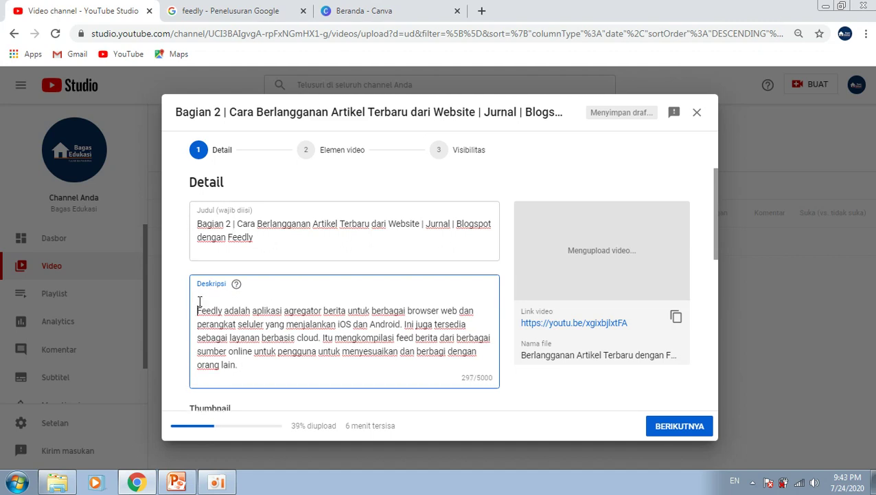
{"action": "key", "text": "Return"}
{"action": "left_click", "coordinate": [204, 300]}
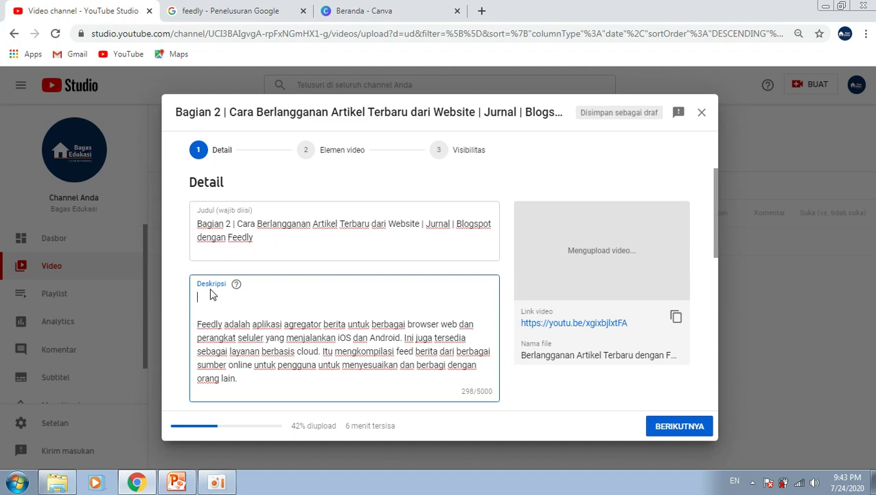
{"action": "type", "text": "Vid"}
{"action": "key", "text": "BackSpace"}
{"action": "key", "text": "BackSpace"}
{"action": "type", "text": "id"}
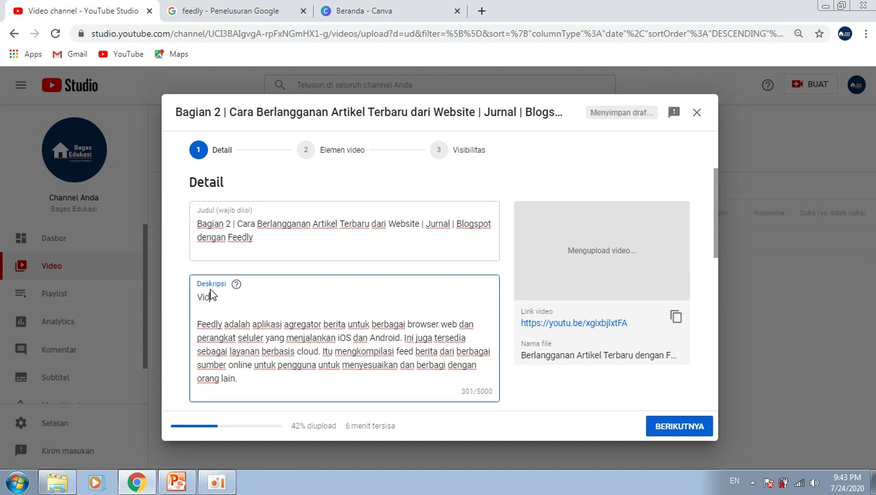
{"action": "type", "text": "eo ini "}
{"action": "type", "text": "'"}
Copy the full video title into the description's opening line after "Video ini" and close the quotation mark.
{"action": "left_click_drag", "start_coordinate": [198, 224], "coordinate": [261, 239]}
{"action": "right_click", "coordinate": [244, 237]}
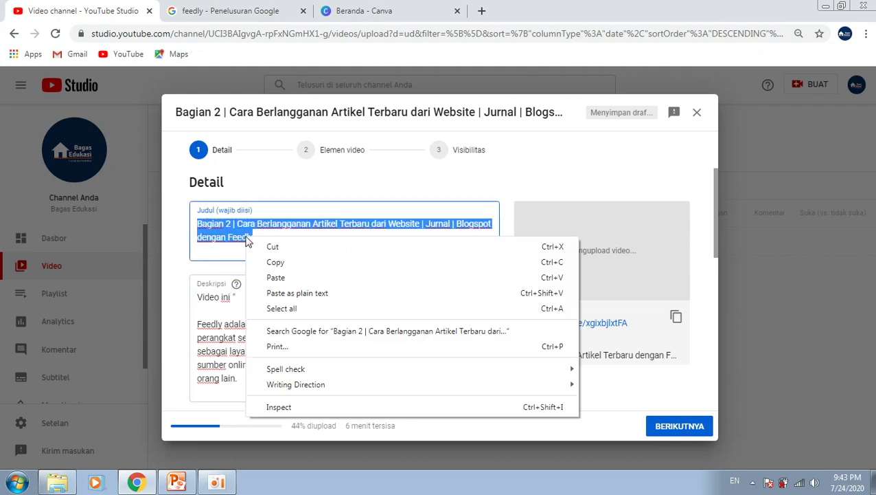
{"action": "left_click", "coordinate": [273, 259]}
{"action": "left_click", "coordinate": [262, 295]}
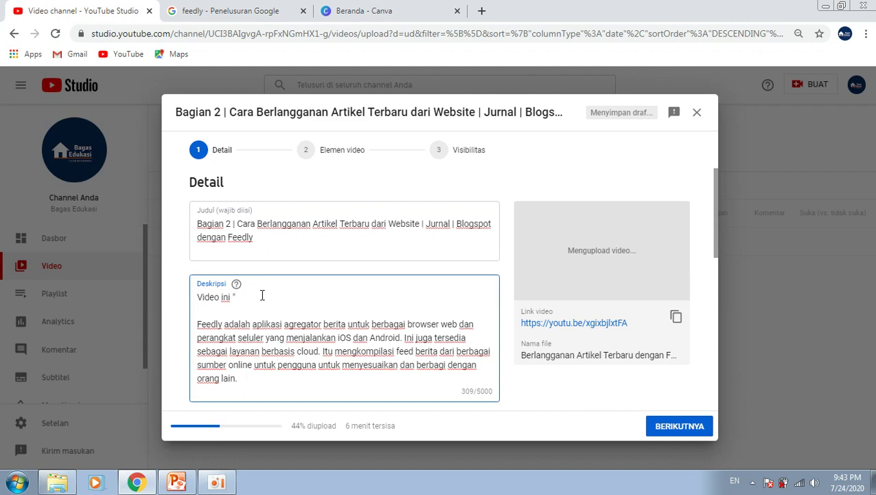
{"action": "key", "text": "ctrl+v"}
{"action": "type", "text": "\" "}
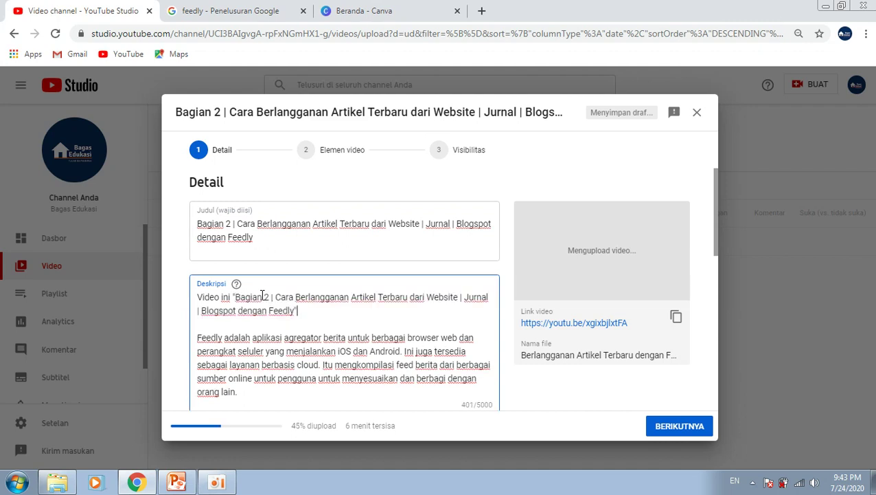
Complete the description's opening sentence after the quoted title with "adalah video tutorial tentang menggunakan aplikasi Feedly...".
{"action": "type", "text": "adlah"}
{"action": "key", "text": "BackSpace"}
{"action": "key", "text": "BackSpace"}
{"action": "type", "text": "lah video tu"}
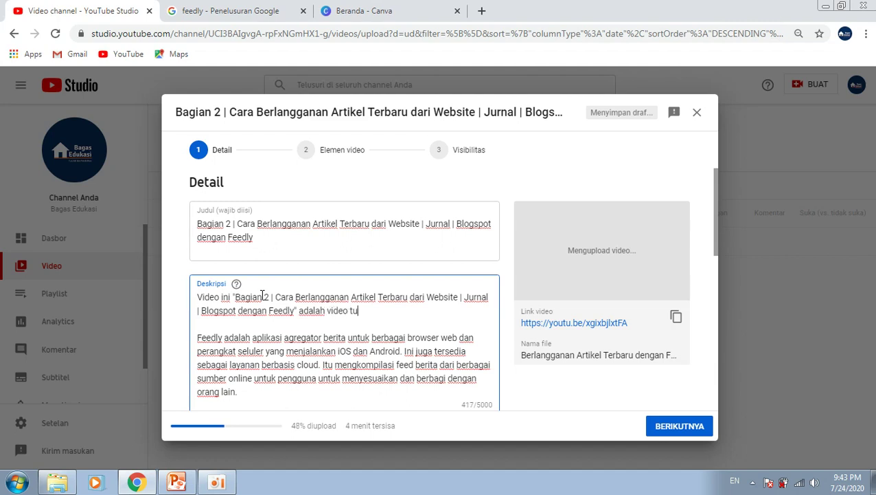
{"action": "type", "text": "torial tentang "}
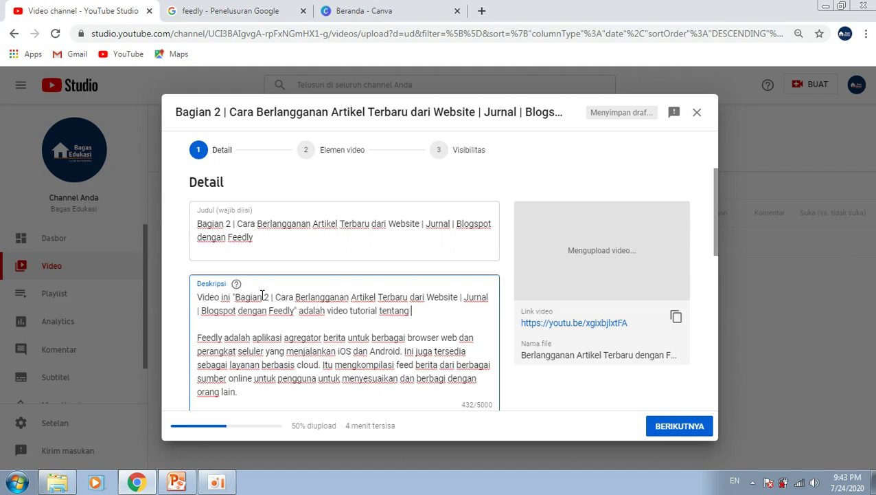
{"action": "type", "text": "menggunakan aplikasi Feedly..."}
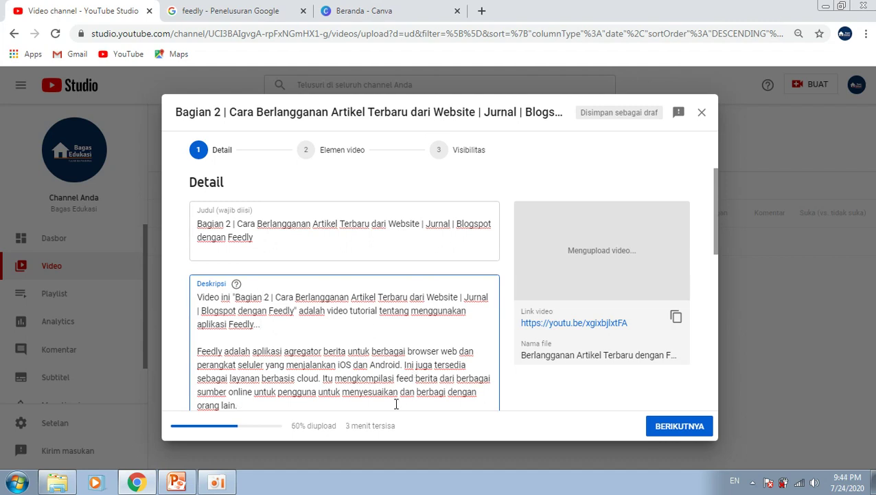
Add a "Link Feedly" line below the Feedly paragraph in the description, separated from it by a blank line.
{"action": "key", "text": "Return"}
{"action": "key", "text": "Return"}
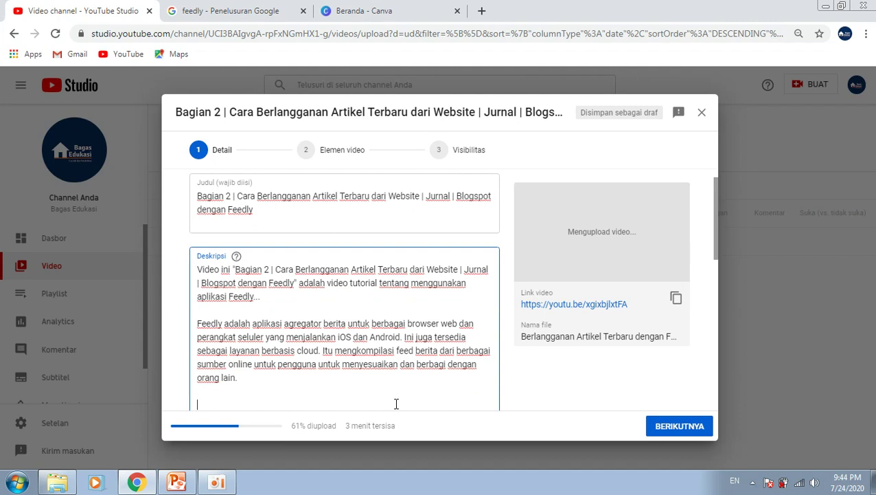
{"action": "type", "text": "Li"}
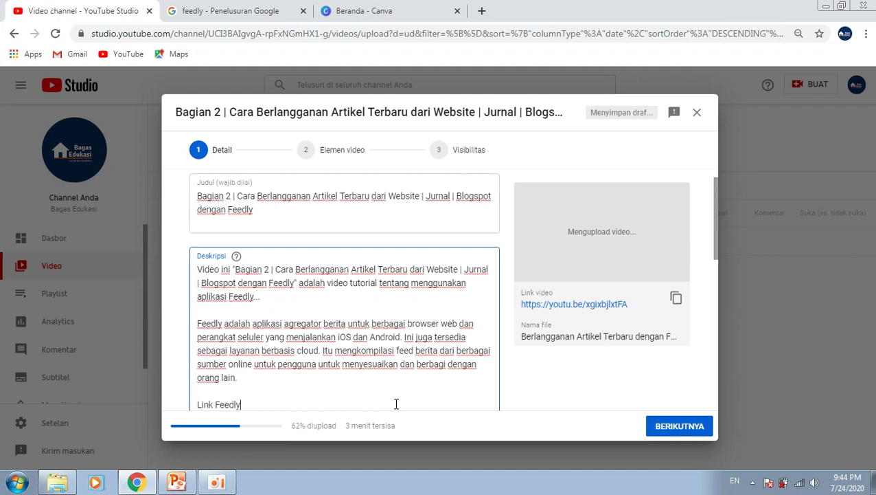
{"action": "type", "text": "nk Feedly"}
{"action": "key", "text": "Return"}
{"action": "key", "text": "Return"}
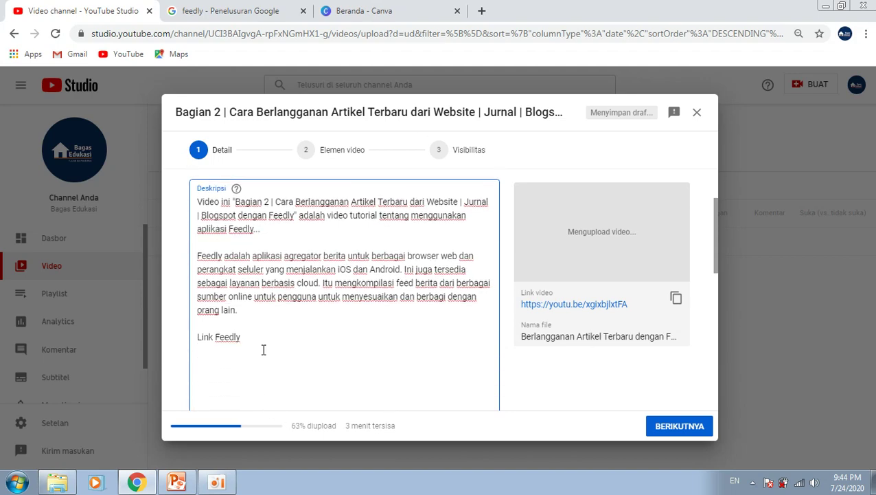
{"action": "left_click", "coordinate": [226, 11]}
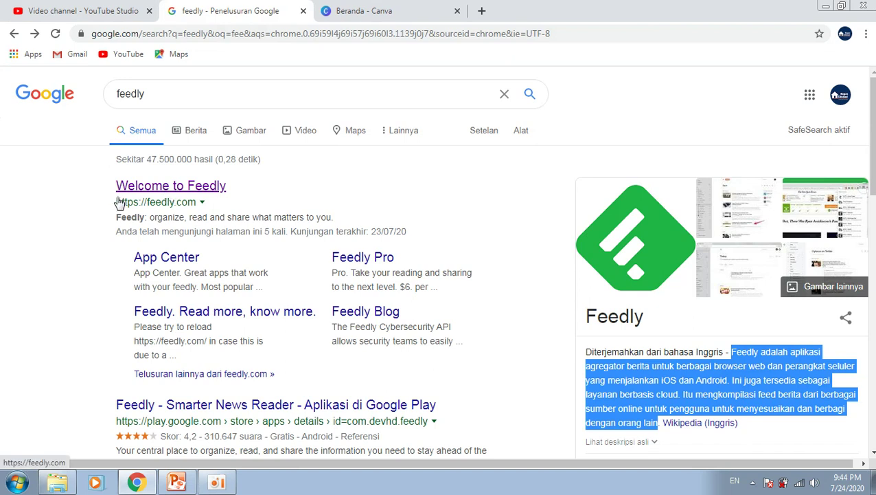
{"action": "left_click_drag", "start_coordinate": [115, 184], "coordinate": [189, 204]}
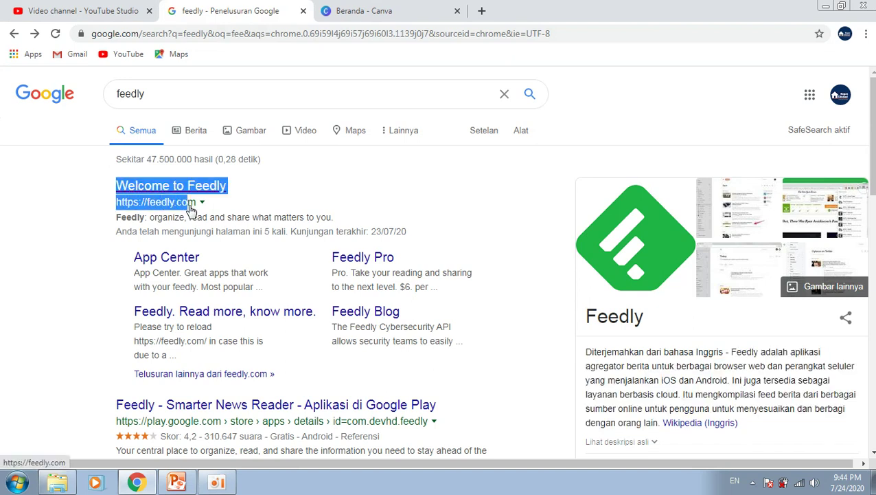
{"action": "left_click", "coordinate": [198, 189]}
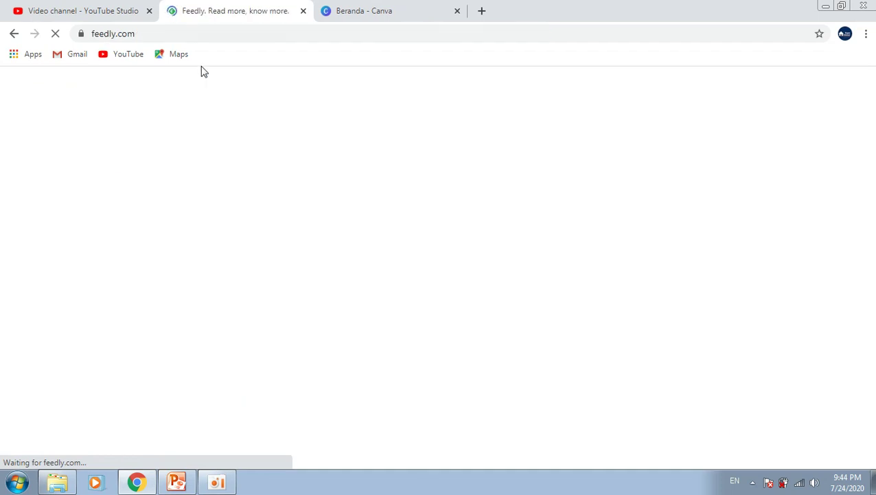
{"action": "left_click", "coordinate": [184, 35]}
{"action": "right_click", "coordinate": [184, 35]}
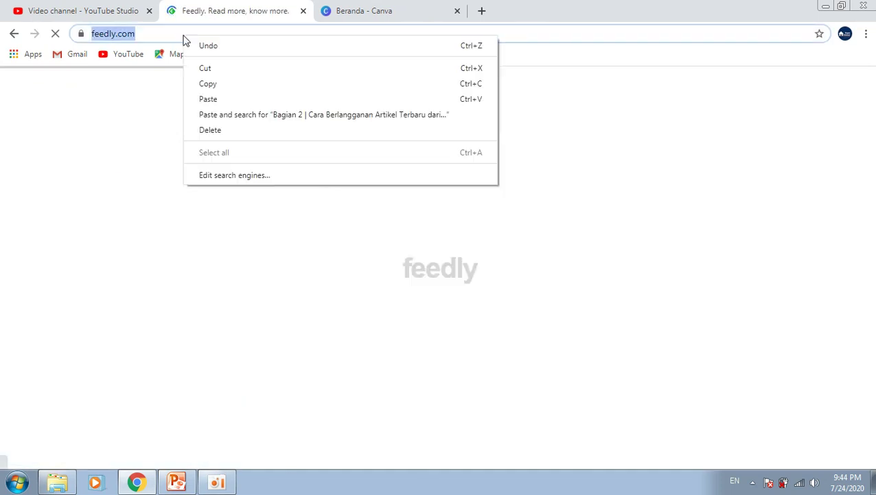
{"action": "left_click", "coordinate": [203, 82]}
{"action": "left_click", "coordinate": [108, 6]}
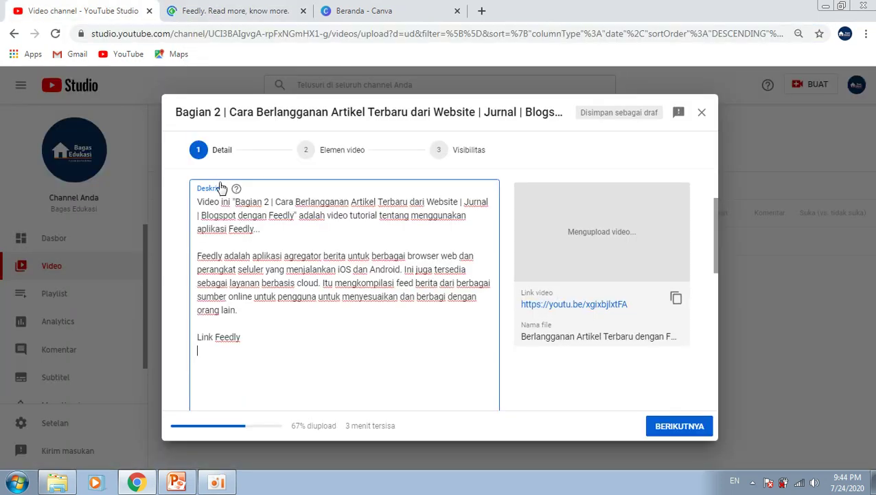
{"action": "key", "text": "ctrl+v"}
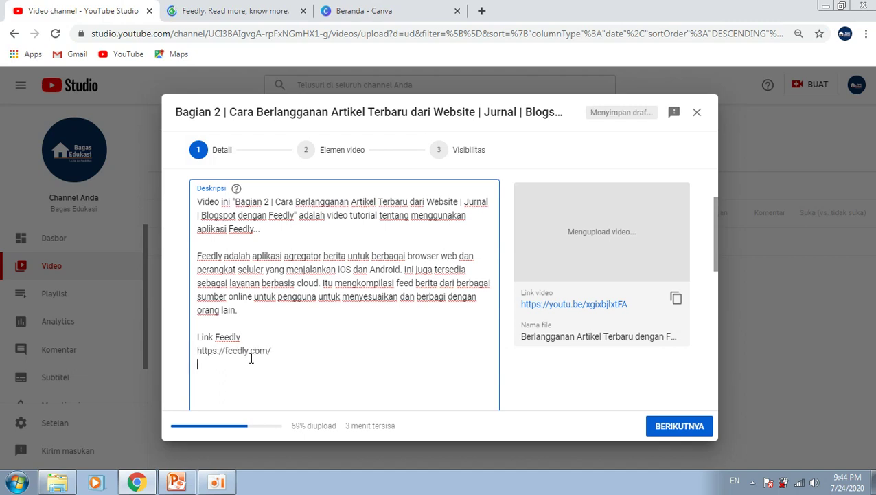
Add a "Link Facebook" line below the Feedly link in the description, with the Facebook profile address underneath.
{"action": "key", "text": "Return"}
{"action": "key", "text": "Return"}
{"action": "type", "text": "Link Facebook"}
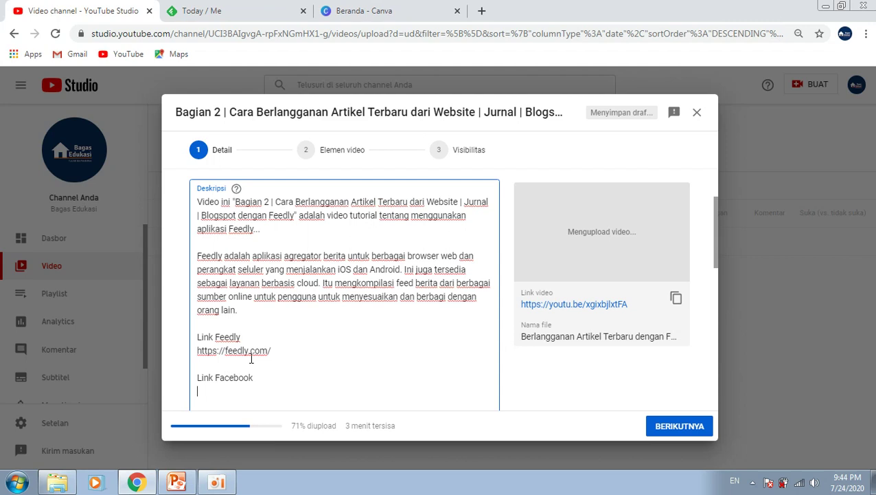
{"action": "type", "text": "www.facebi"}
{"action": "type", "text": "m/ale"}
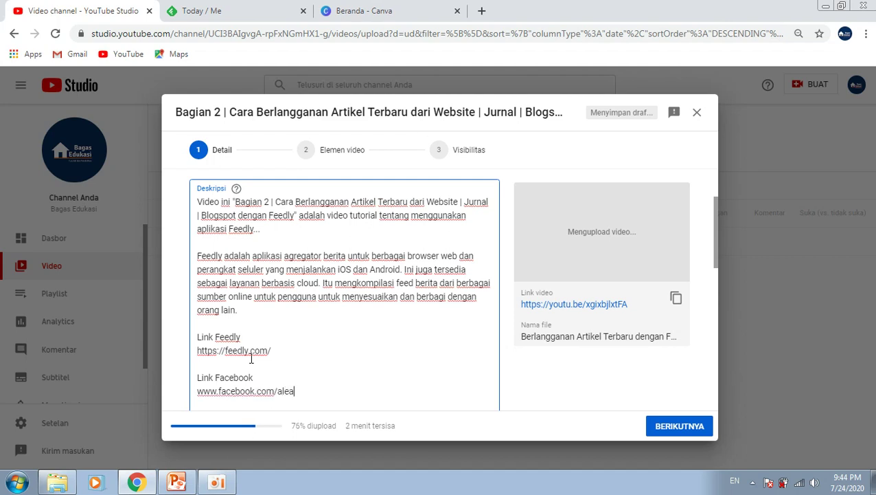
{"action": "type", "text": "xandrapane"}
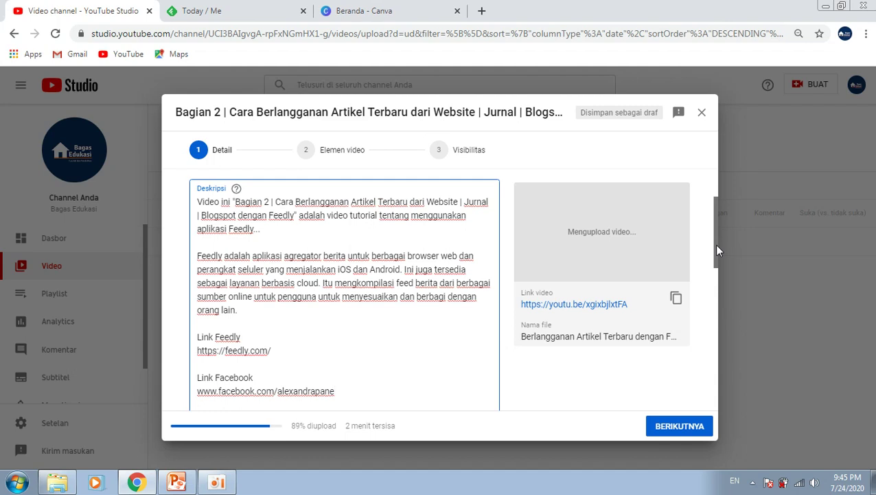
Open the YouTube home page in a new browser tab, examine the recommended videos' thumbnails, and return to the upload's thumbnail section.
{"action": "left_click_drag", "start_coordinate": [716, 246], "coordinate": [712, 334]}
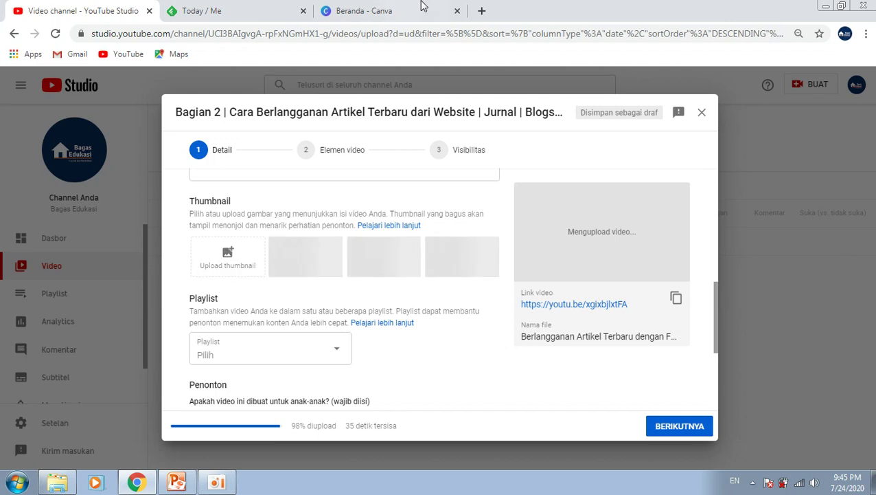
{"action": "left_click", "coordinate": [482, 11]}
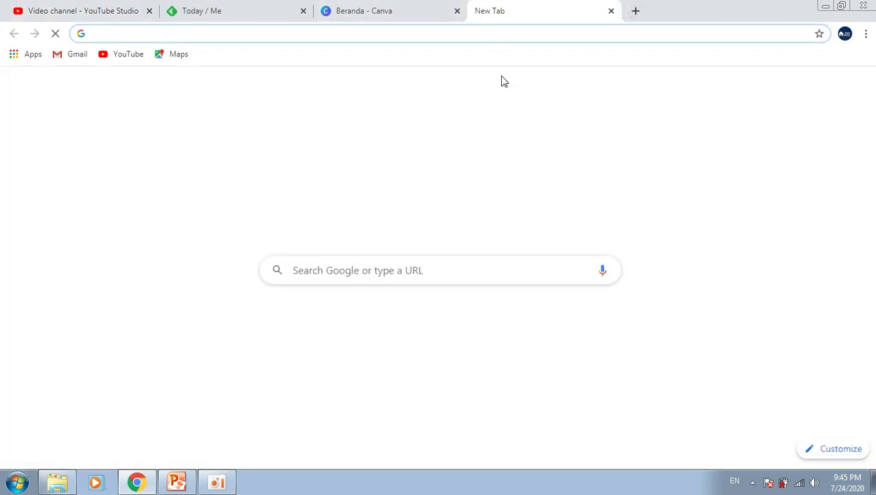
{"action": "left_click", "coordinate": [125, 64]}
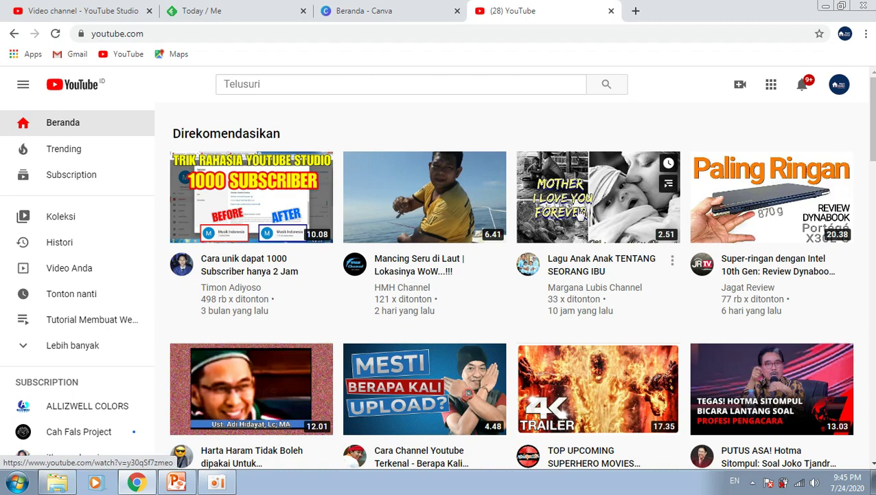
{"action": "scroll", "coordinate": [512, 274], "scroll_direction": "down", "scroll_amount": 5}
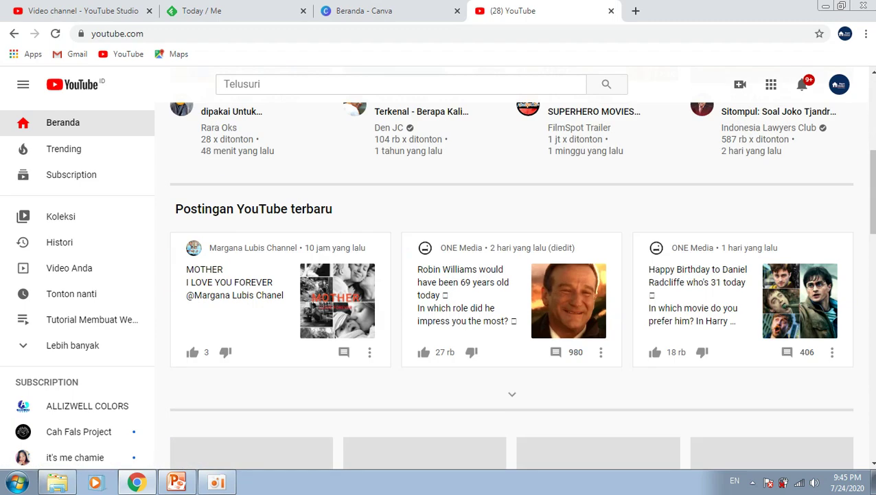
{"action": "scroll", "coordinate": [371, 326], "scroll_direction": "up", "scroll_amount": 4}
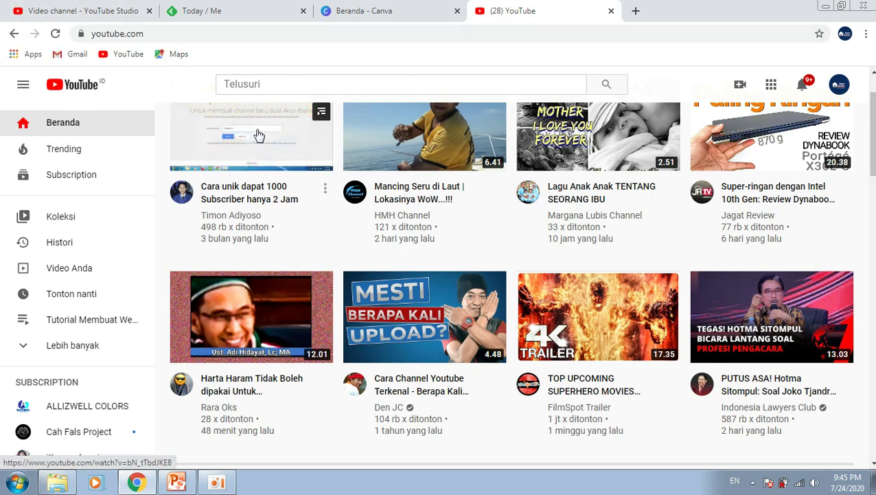
{"action": "left_click", "coordinate": [103, 12]}
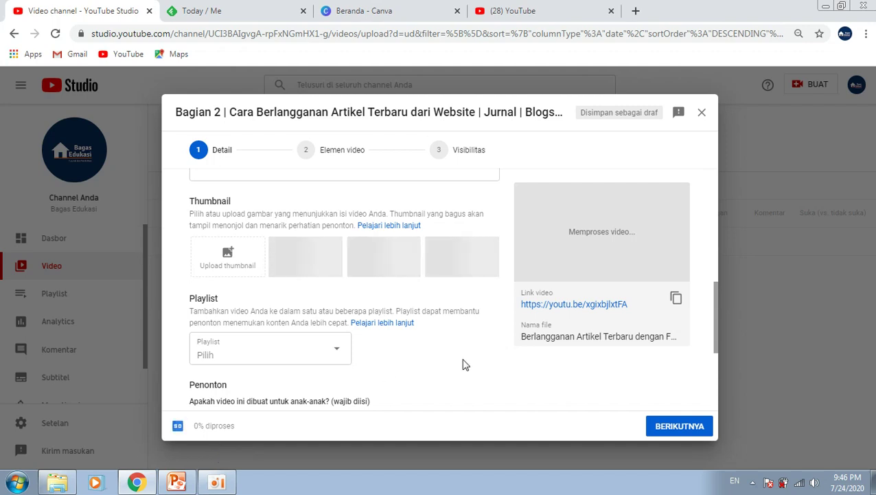
Switch to PowerPoint and examine the Feedly picture and the yellow title box on slide 2.
{"action": "left_click", "coordinate": [176, 482]}
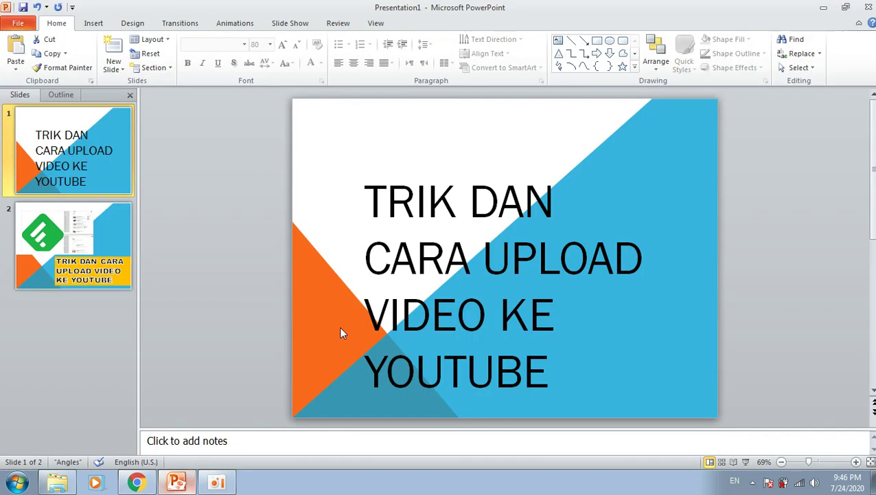
{"action": "left_click", "coordinate": [94, 231]}
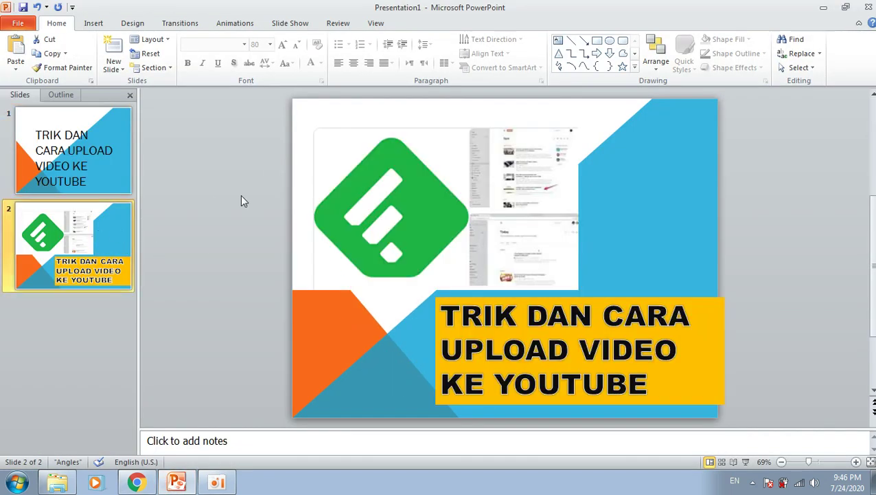
{"action": "left_click", "coordinate": [396, 191]}
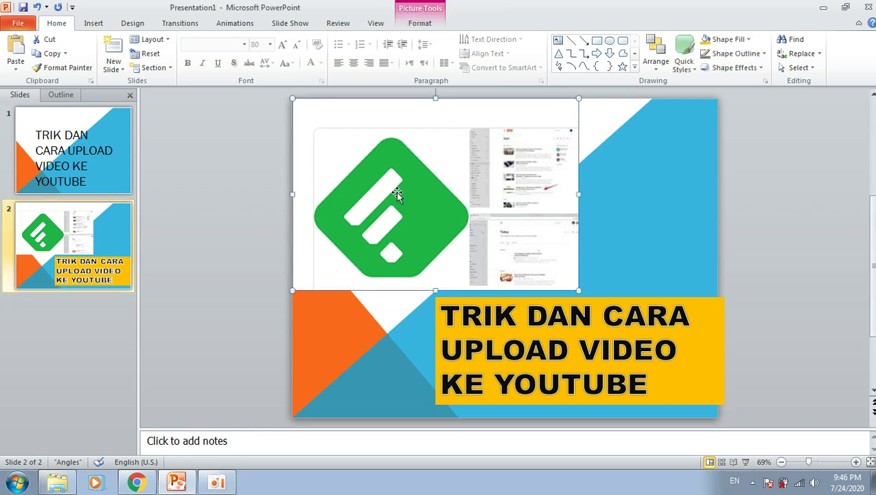
{"action": "left_click", "coordinate": [603, 196]}
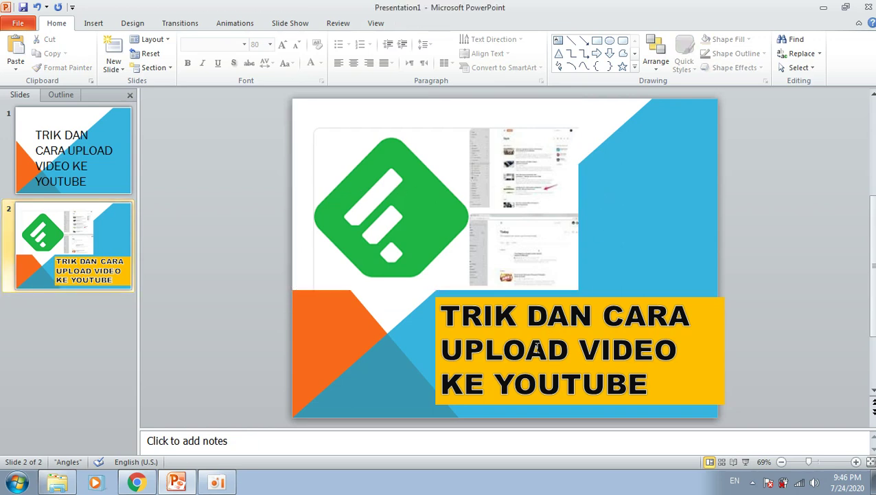
{"action": "left_click", "coordinate": [536, 348]}
{"action": "left_click", "coordinate": [633, 235]}
Export only the current slide to the Documents library as a JPEG image named "Thumnails".
{"action": "left_click", "coordinate": [26, 27]}
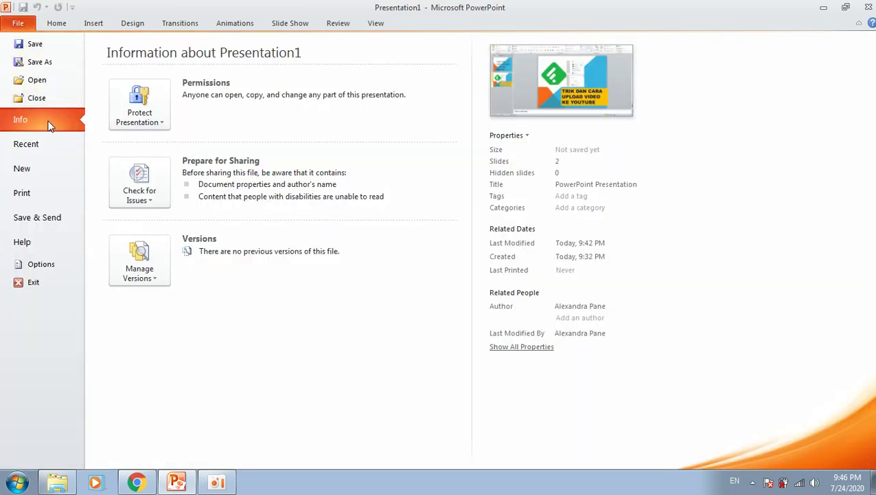
{"action": "left_click", "coordinate": [48, 68]}
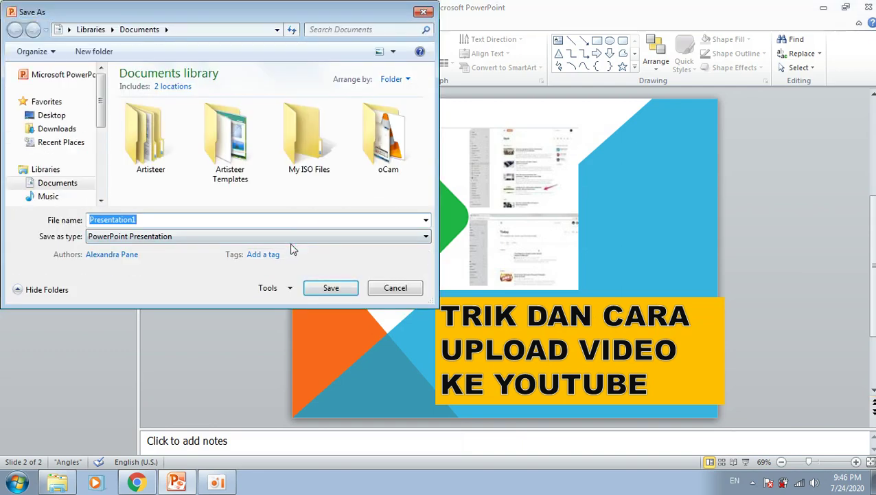
{"action": "left_click", "coordinate": [298, 239]}
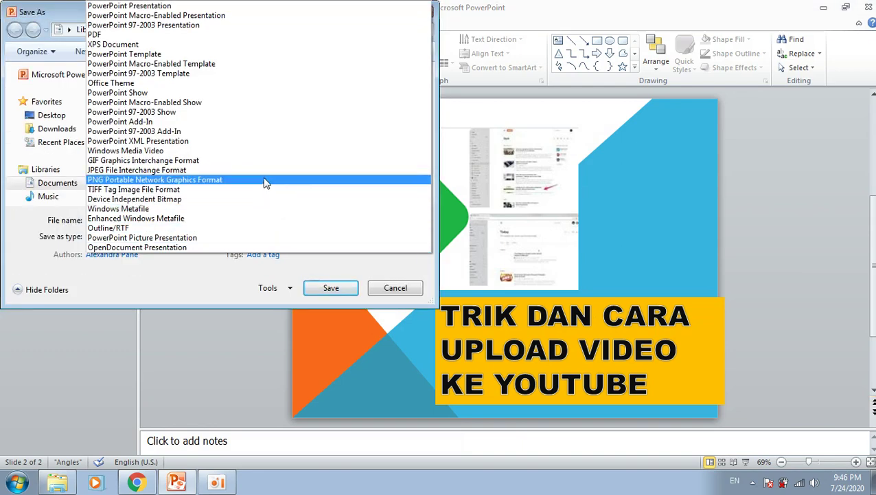
{"action": "left_click", "coordinate": [262, 176]}
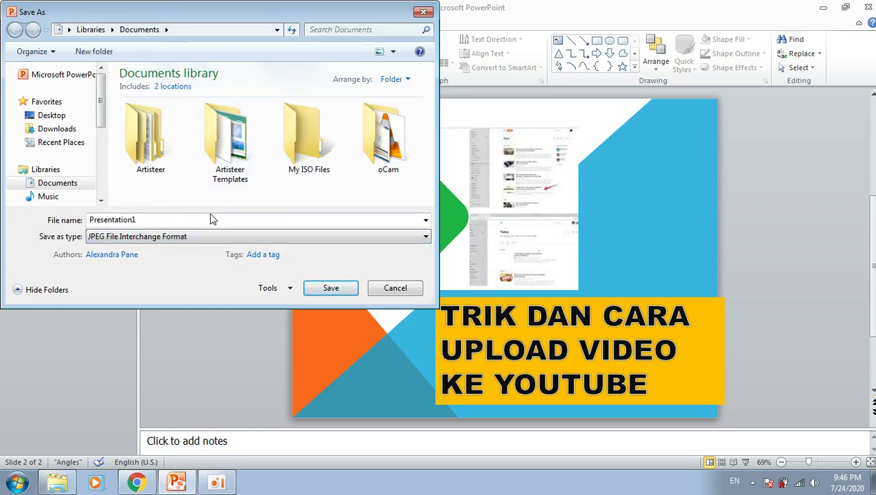
{"action": "key", "text": "shift+Tab"}
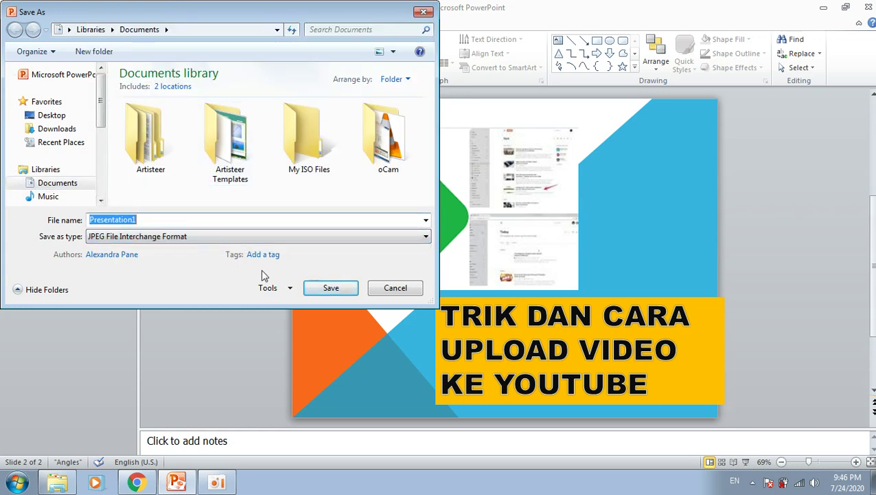
{"action": "type", "text": "Thum"}
{"action": "type", "text": "nai"}
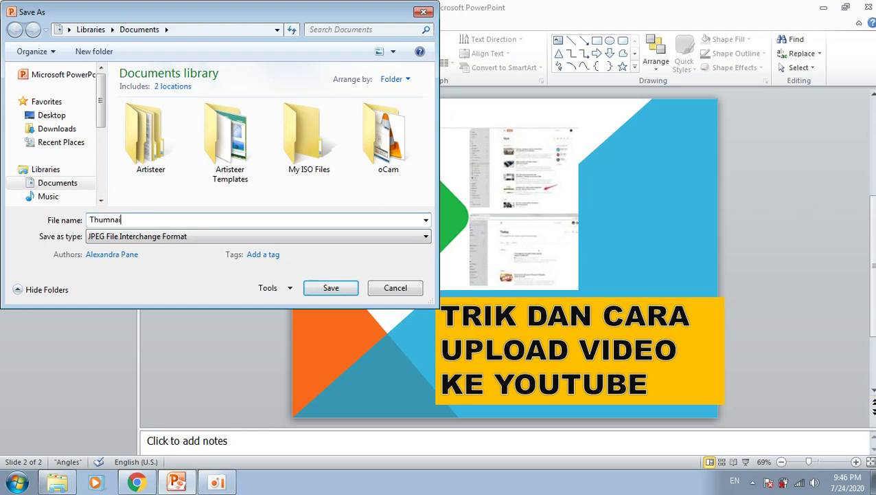
{"action": "type", "text": "ls"}
{"action": "key", "text": "Return"}
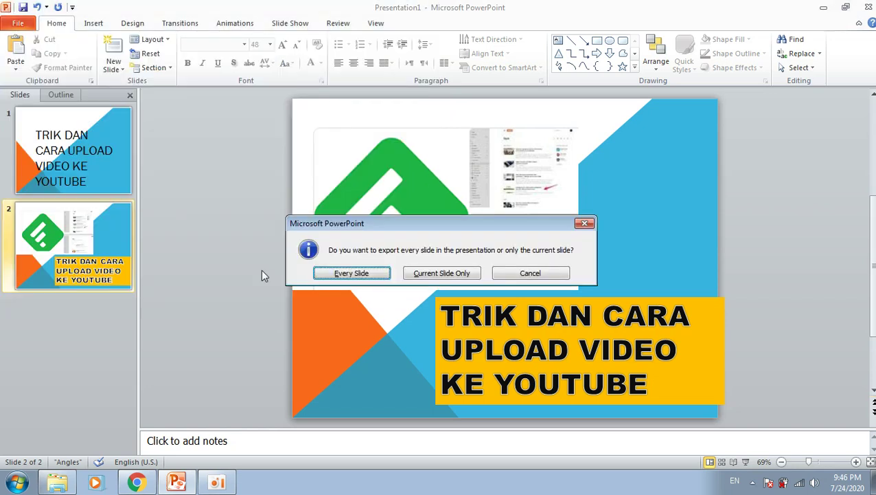
{"action": "left_click", "coordinate": [441, 272]}
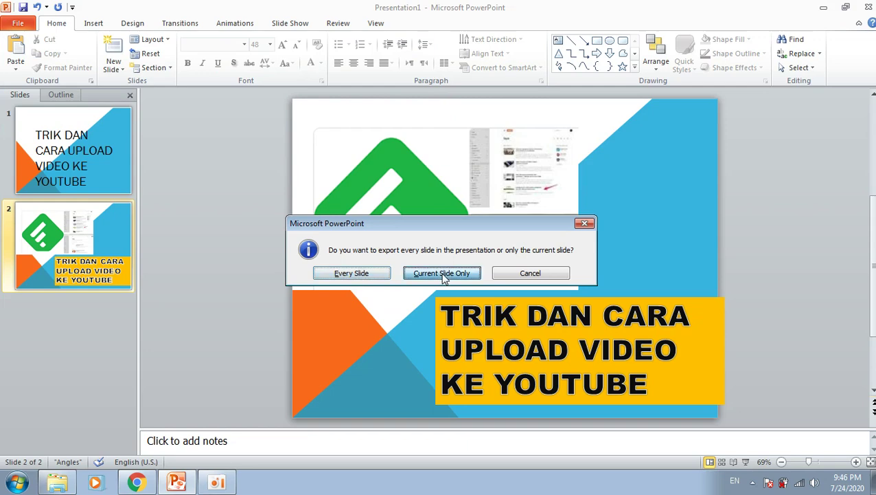
Switch to Windows Explorer and check the Documents library for the exported thumbnail image.
{"action": "left_click", "coordinate": [136, 484]}
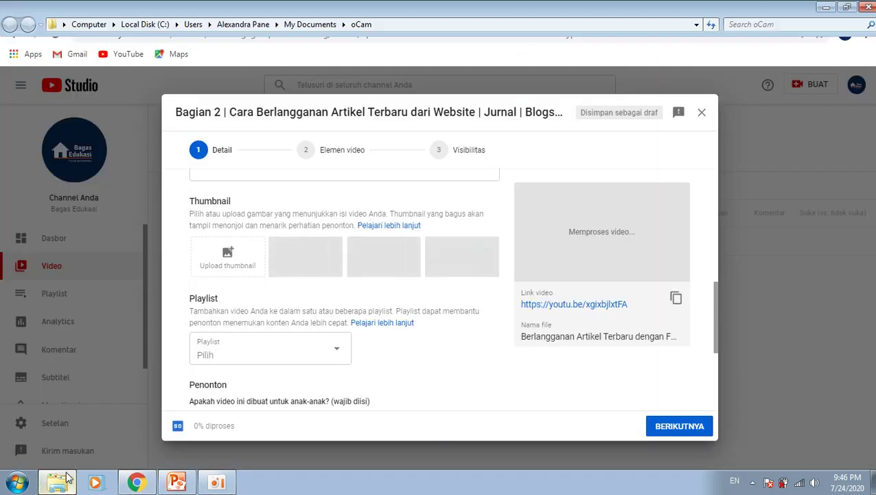
{"action": "left_click", "coordinate": [57, 482]}
{"action": "left_click", "coordinate": [66, 151]}
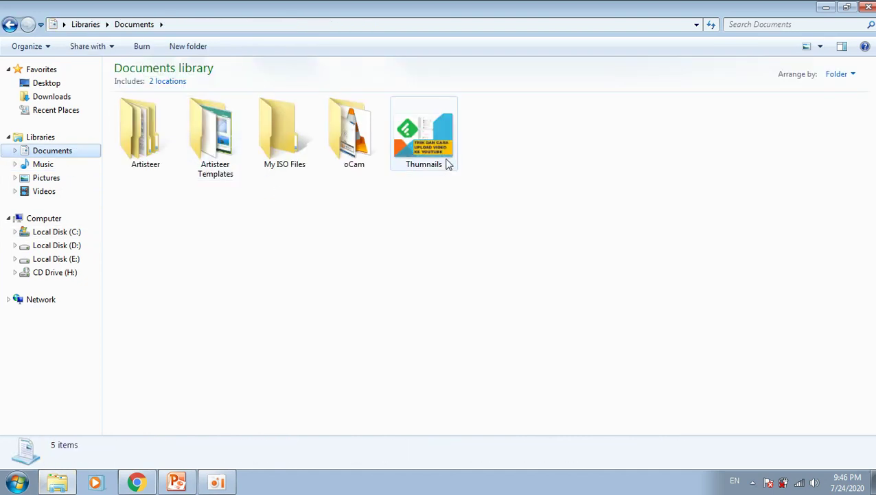
Return to the YouTube upload in Chrome and upload the "Thumnails" image from the Documents library as the video's custom thumbnail.
{"action": "left_click", "coordinate": [446, 162]}
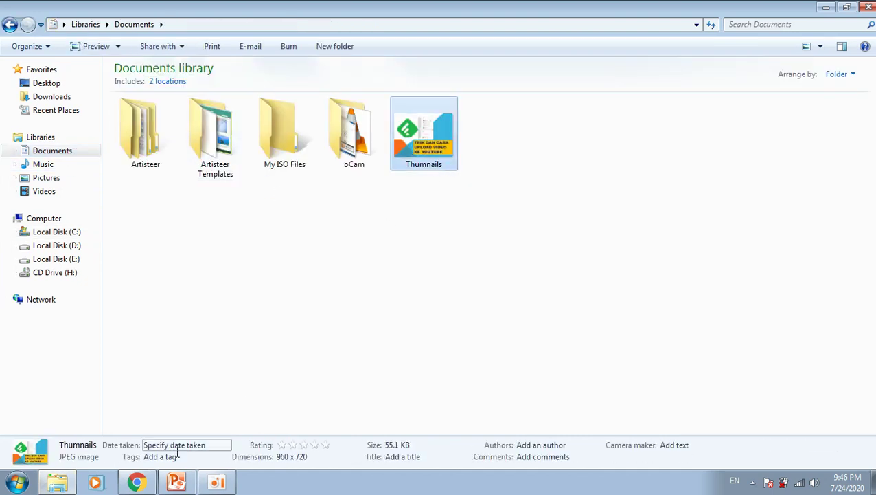
{"action": "left_click", "coordinate": [137, 482]}
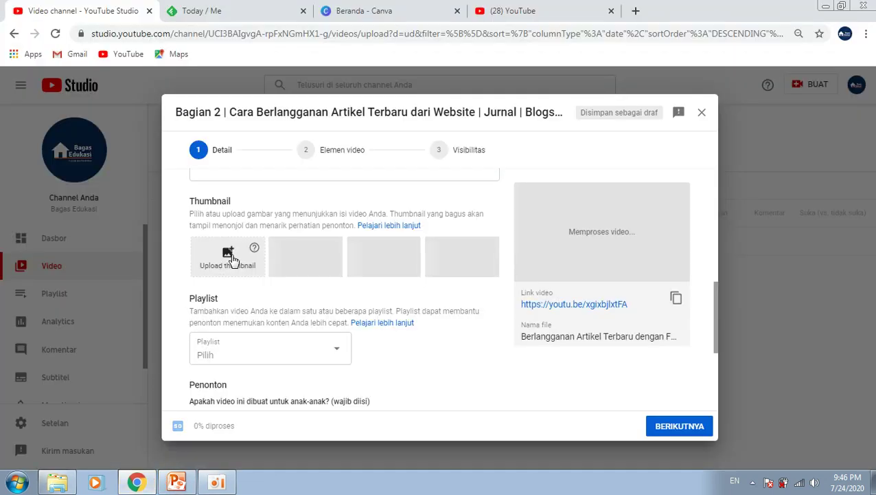
{"action": "left_click", "coordinate": [229, 256]}
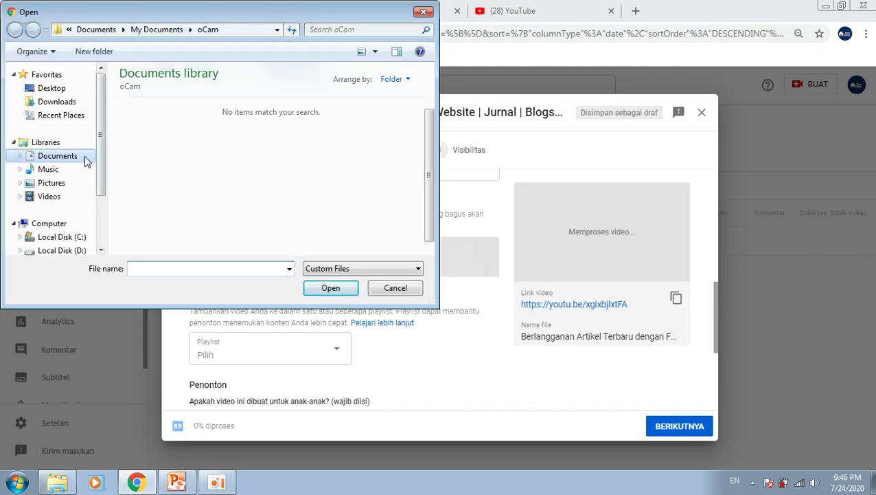
{"action": "left_click", "coordinate": [58, 156]}
{"action": "left_click", "coordinate": [148, 213]}
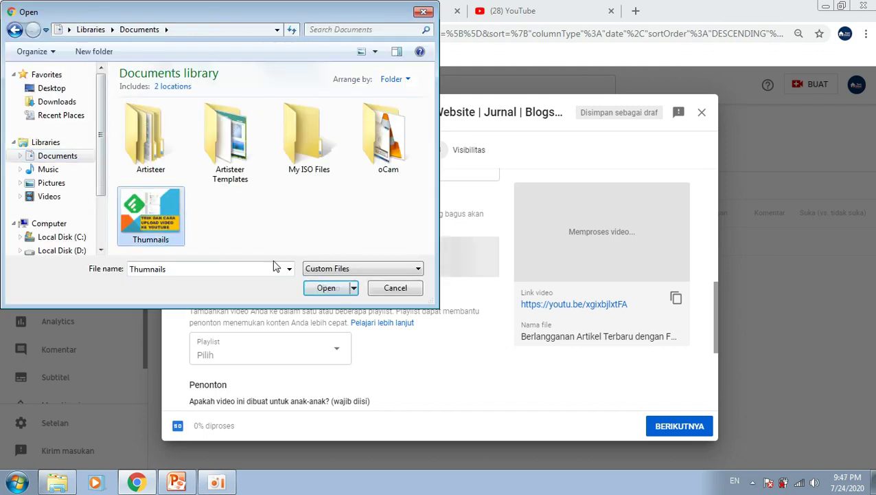
{"action": "left_click", "coordinate": [316, 289]}
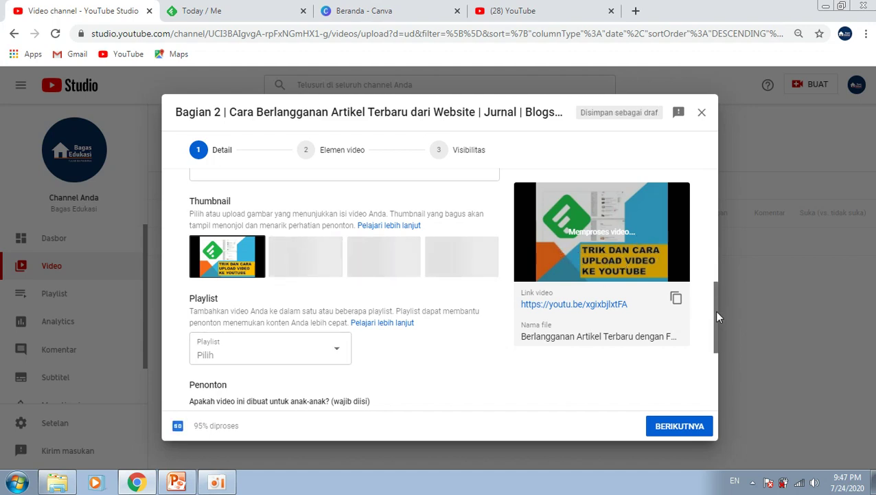
Add the video to the playlist "Tutorial Menggunakan Youtube Sebagai Media Pendidikan".
{"action": "scroll", "coordinate": [716, 316], "scroll_direction": "down", "scroll_amount": 2}
{"action": "left_click_drag", "start_coordinate": [714, 329], "coordinate": [711, 305]}
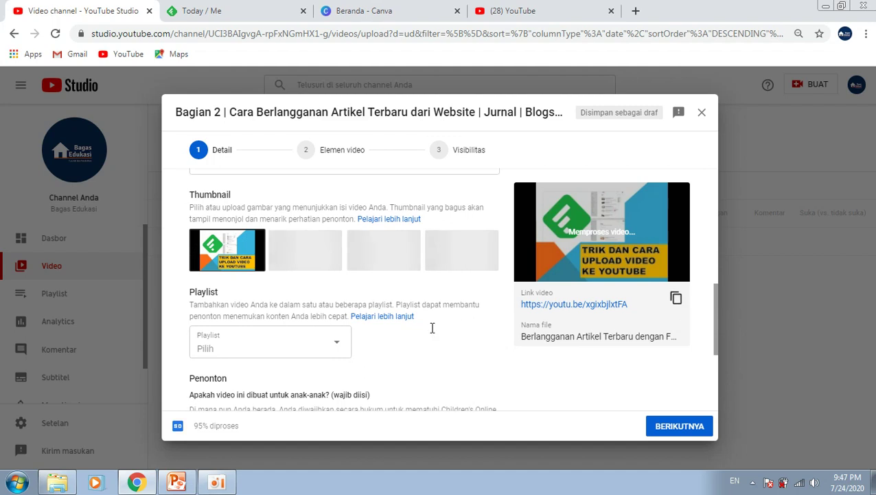
{"action": "left_click", "coordinate": [255, 349]}
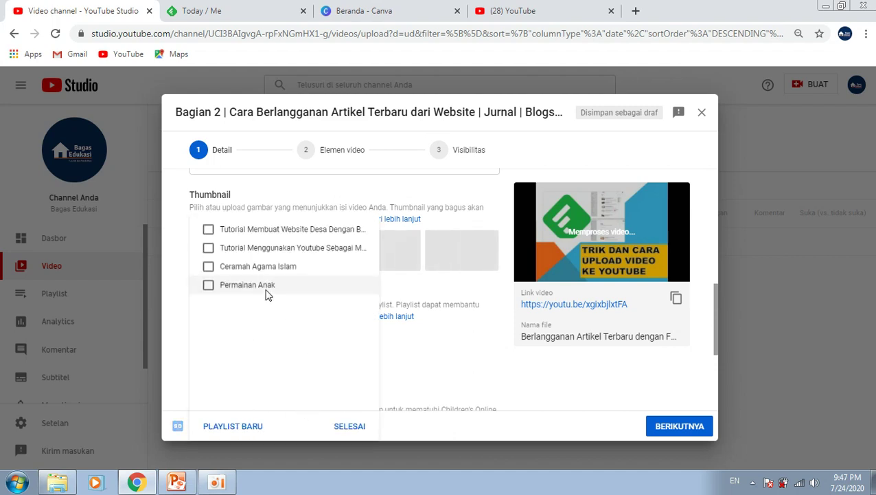
{"action": "left_click", "coordinate": [271, 254]}
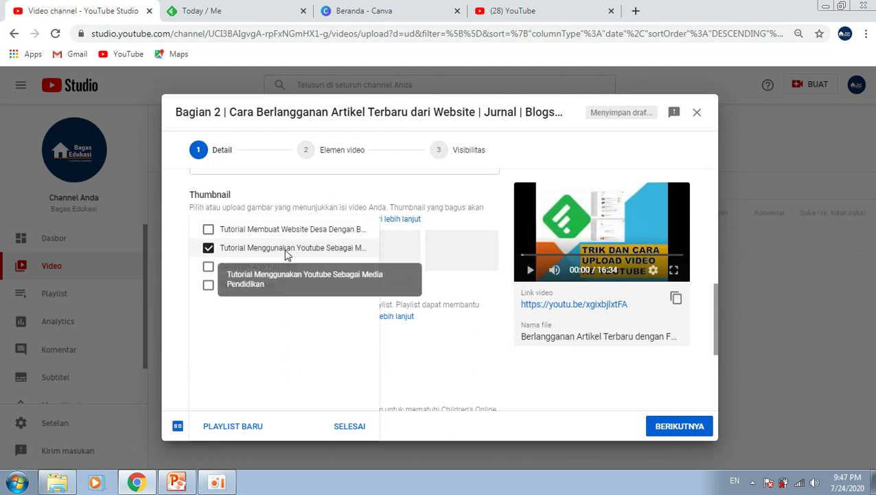
{"action": "left_click", "coordinate": [349, 426]}
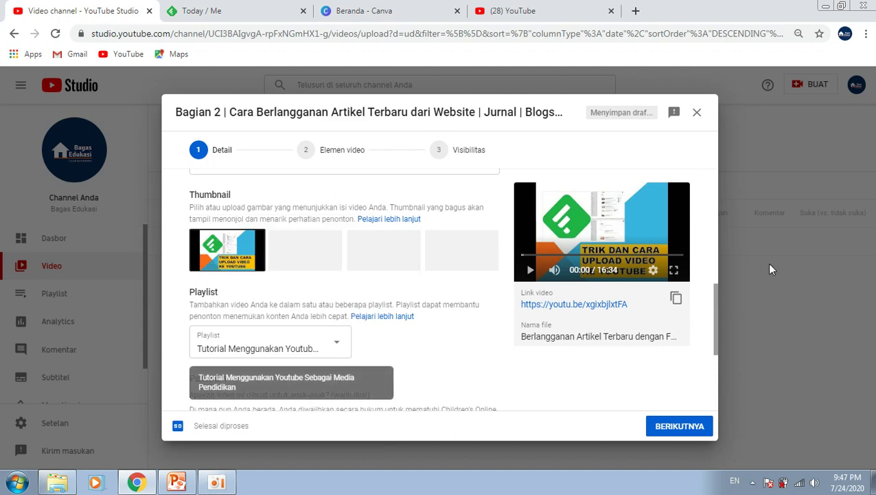
Mark the video as not made for children and expand the advanced age-restriction settings.
{"action": "left_click_drag", "start_coordinate": [712, 307], "coordinate": [713, 388]}
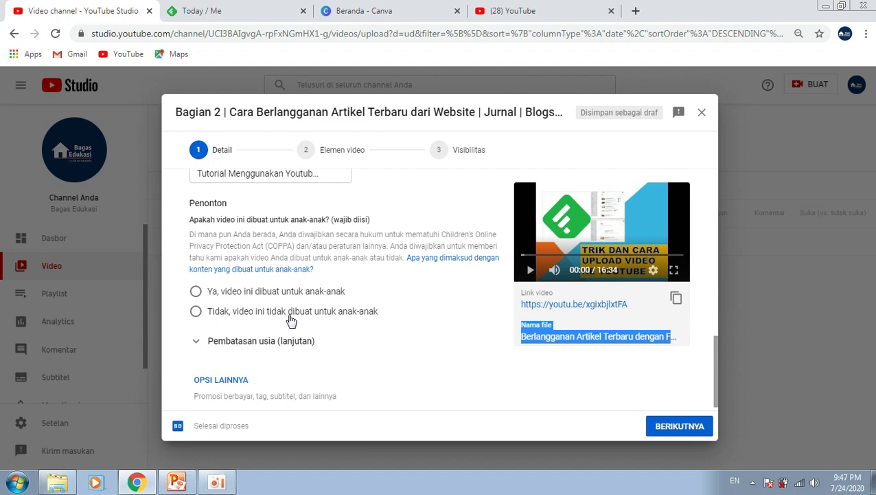
{"action": "left_click", "coordinate": [196, 313]}
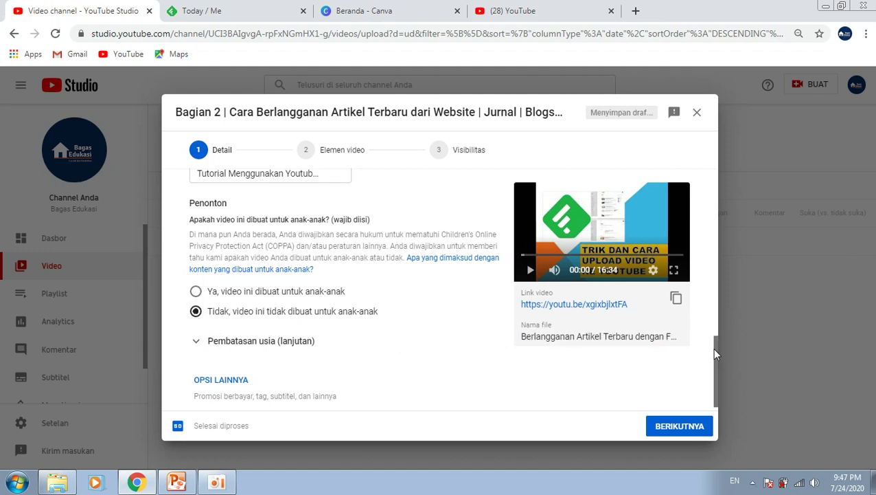
{"action": "left_click_drag", "start_coordinate": [715, 354], "coordinate": [713, 369]}
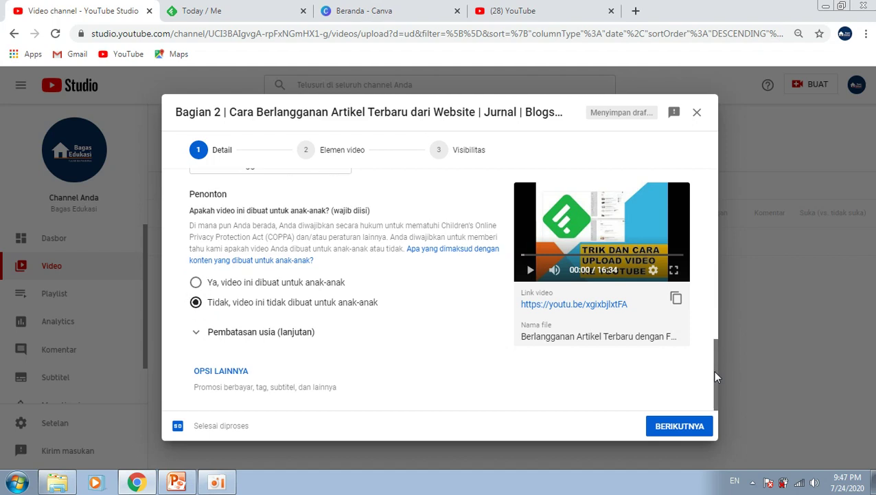
{"action": "left_click", "coordinate": [240, 333]}
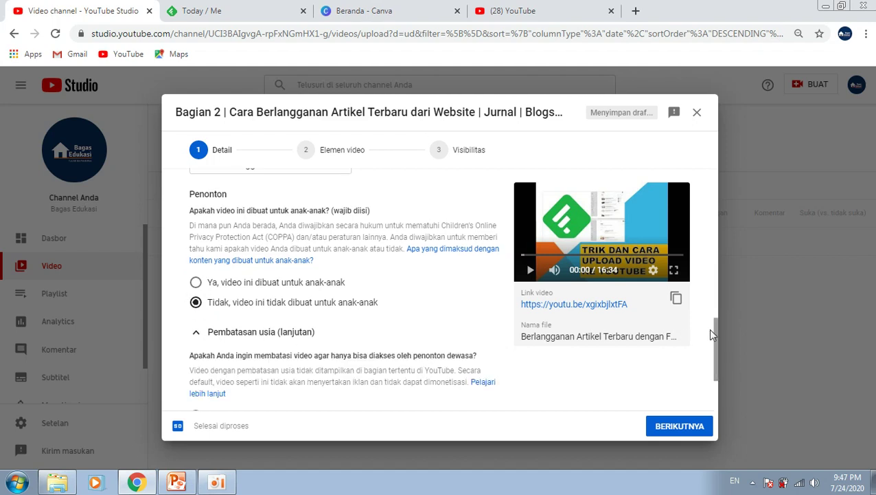
{"action": "left_click_drag", "start_coordinate": [712, 329], "coordinate": [717, 401]}
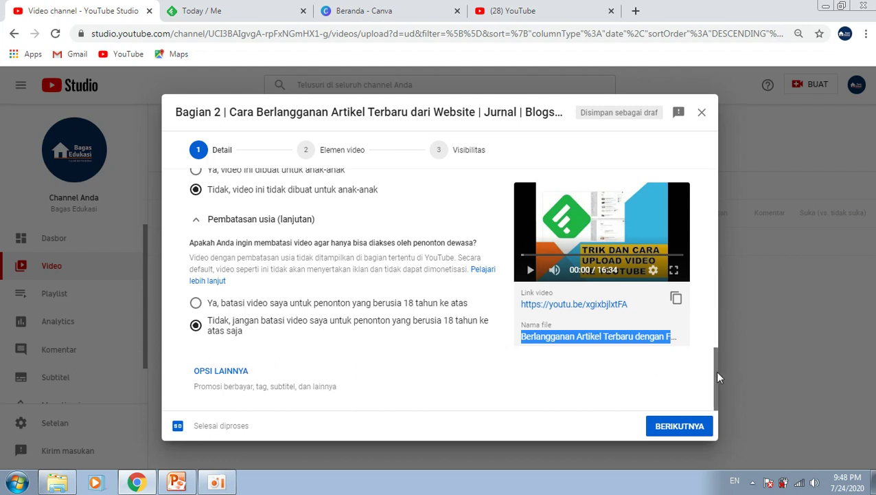
Show the additional video options and add the tags "Feedly", "Cara Menggunakan Feedly" and "Berlangganan Artikel Terbaru".
{"action": "left_click", "coordinate": [227, 372]}
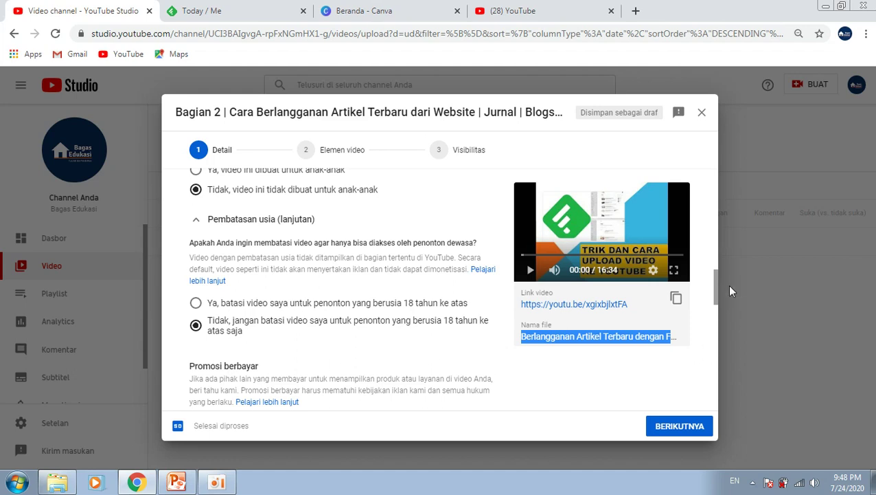
{"action": "left_click_drag", "start_coordinate": [714, 288], "coordinate": [714, 334]}
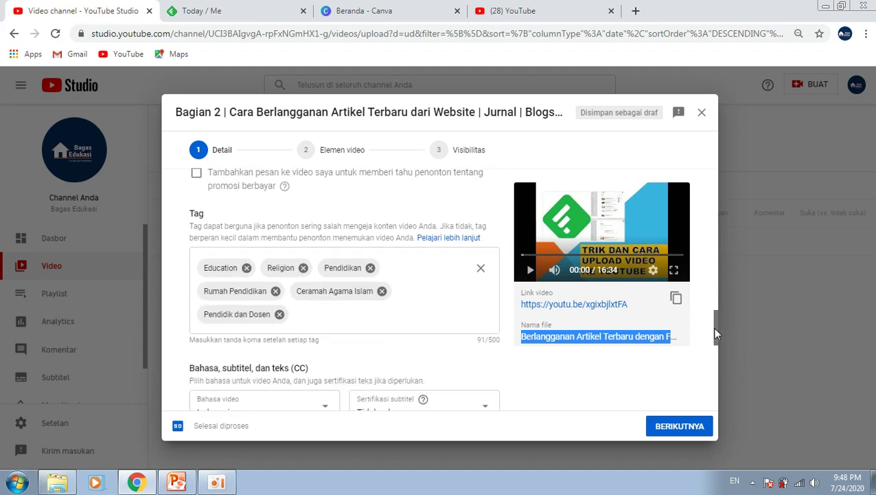
{"action": "left_click", "coordinate": [370, 318]}
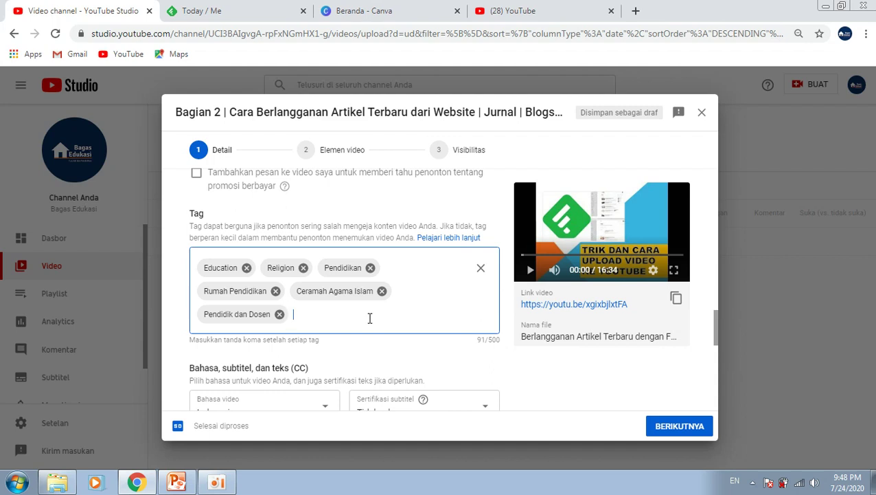
{"action": "type", "text": "edly, "}
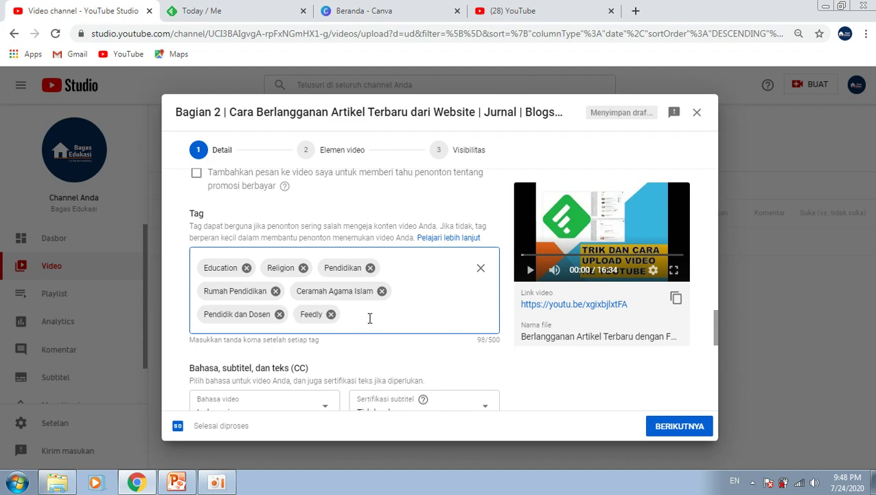
{"action": "type", "text": "Cara Menggunakan Feedl"}
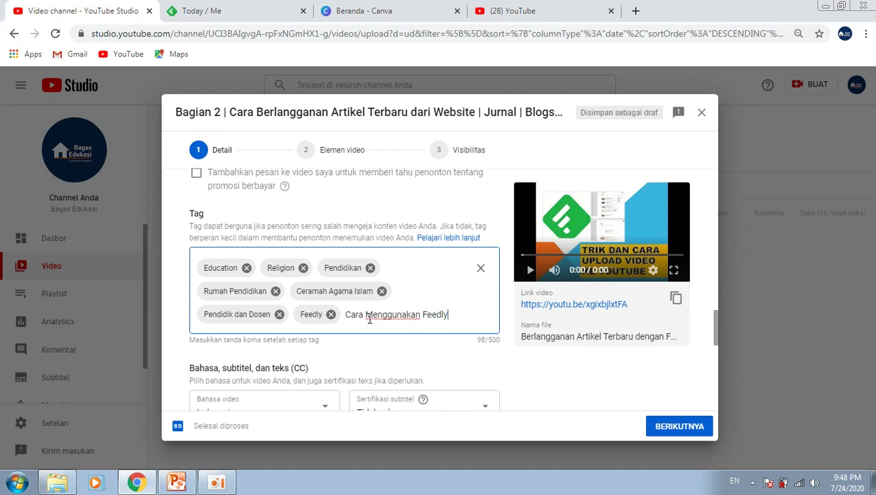
{"action": "type", "text": "y"}
{"action": "key", "text": "Return"}
{"action": "type", "text": "Ber"}
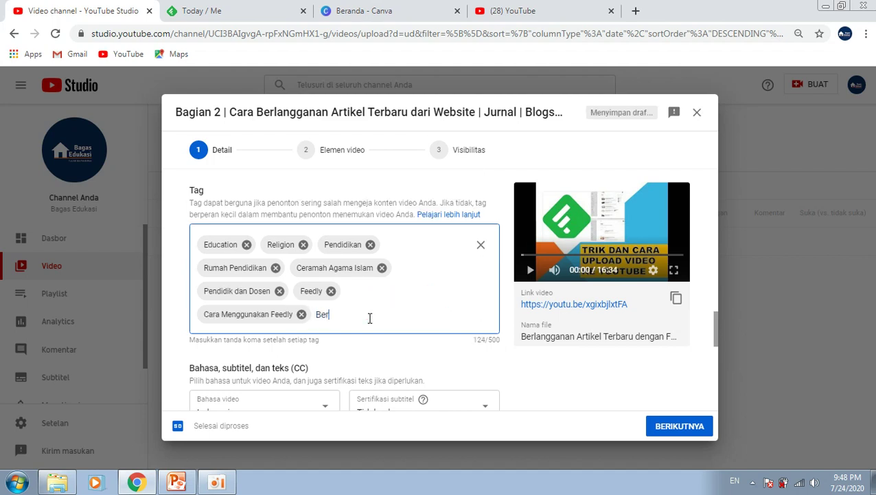
{"action": "type", "text": "langganan Artikel Terbaru,"}
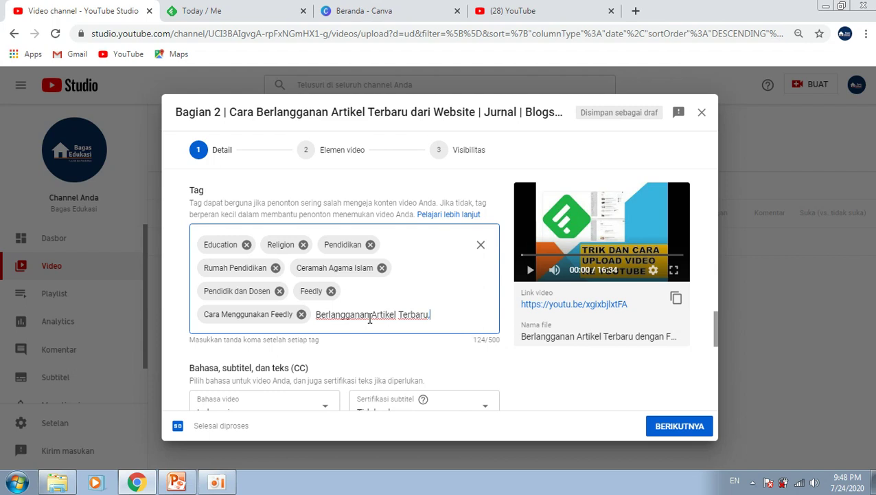
{"action": "key", "text": "Return"}
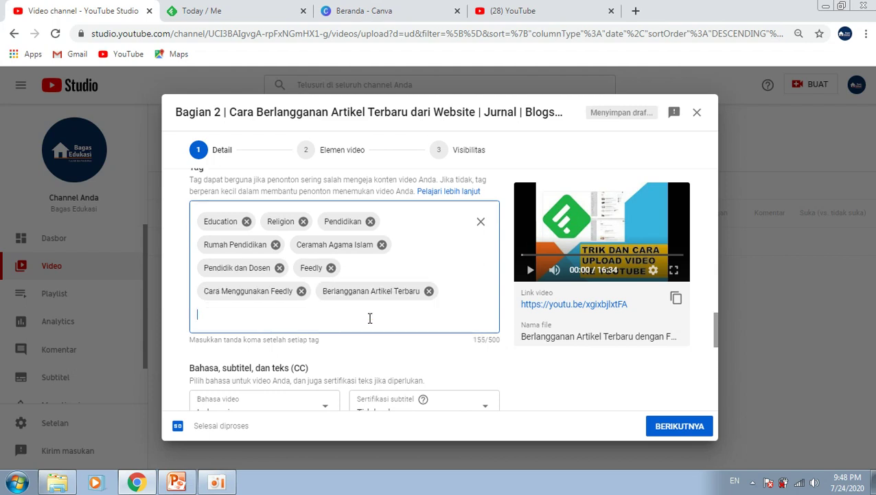
Add the tag "Feedly dengan Website" to the video.
{"action": "type", "text": "Tid"}
{"action": "key", "text": "BackSpace"}
{"action": "key", "text": "BackSpace"}
{"action": "key", "text": "BackSpace"}
{"action": "key", "text": "BackSpace"}
{"action": "type", "text": "Ber"}
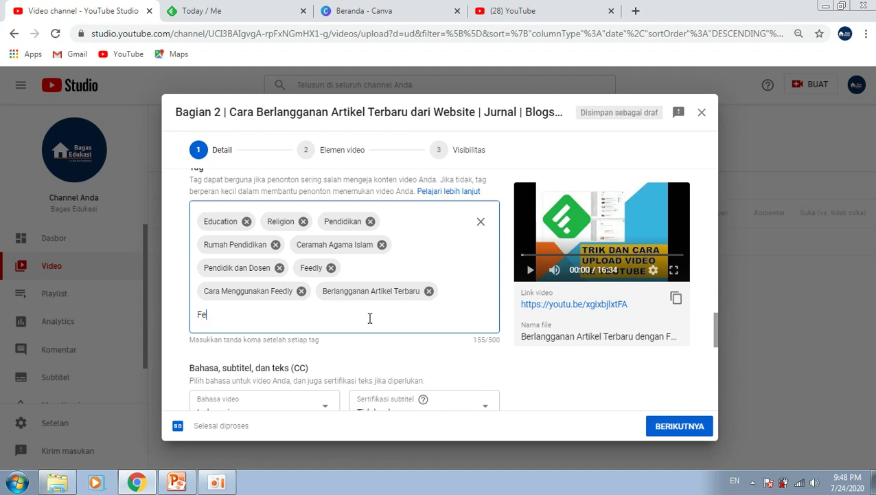
{"action": "type", "text": "luy"}
{"action": "type", "text": "y dengan "}
{"action": "type", "text": "Website"}
{"action": "key", "text": "comma"}
Add the tags "Jurnal" and "Blogspot" to the video.
{"action": "type", "text": "Jurnal Fee"}
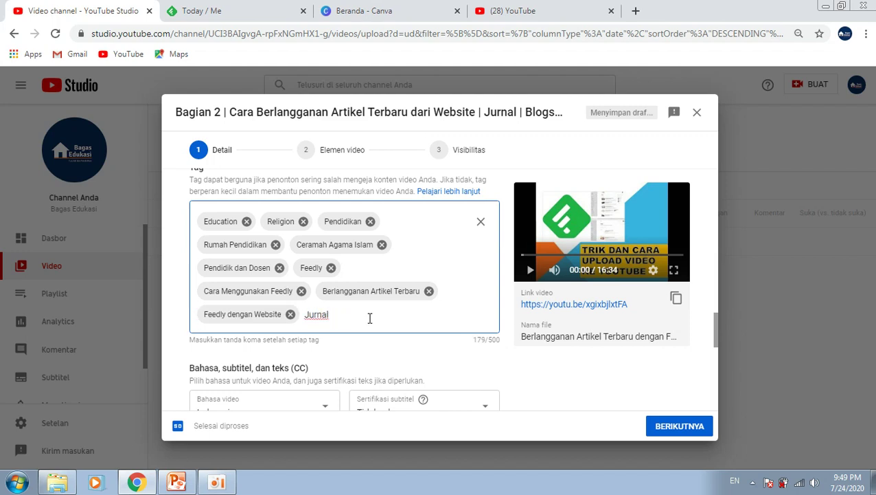
{"action": "key", "text": "BackSpace"}
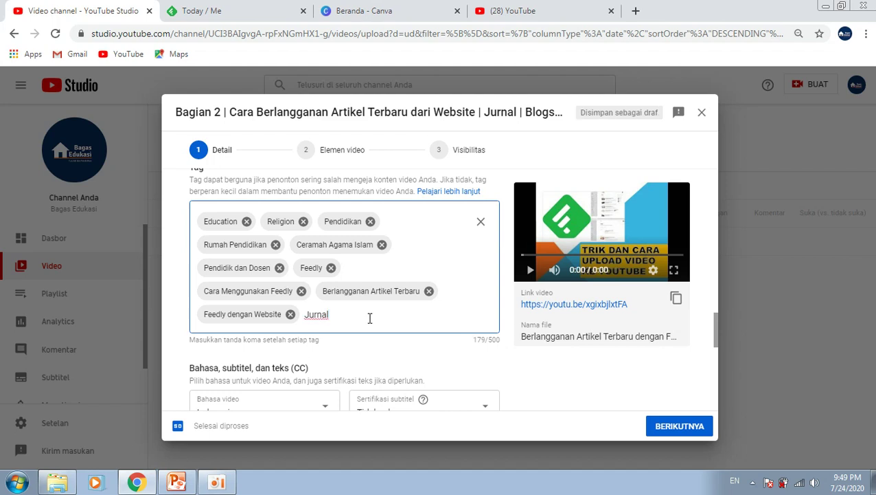
{"action": "type", "text": ",Blogsppot"}
{"action": "key", "text": "BackSpace"}
{"action": "key", "text": "BackSpace"}
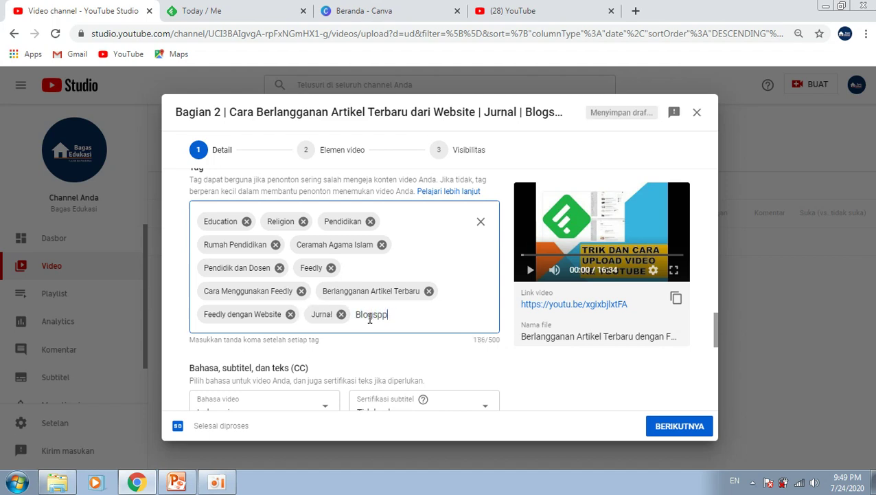
{"action": "type", "text": ","}
Review the video's description against the list of tags.
{"action": "left_click_drag", "start_coordinate": [714, 331], "coordinate": [710, 204]}
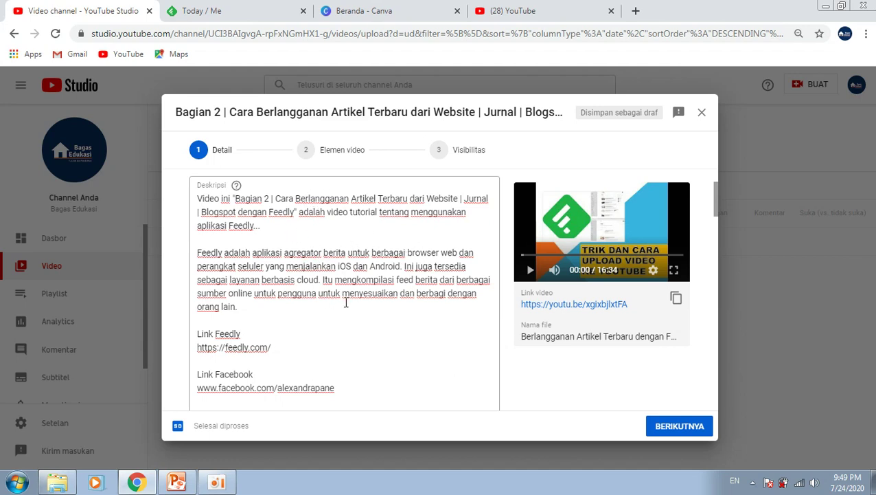
{"action": "left_click_drag", "start_coordinate": [715, 190], "coordinate": [711, 325]}
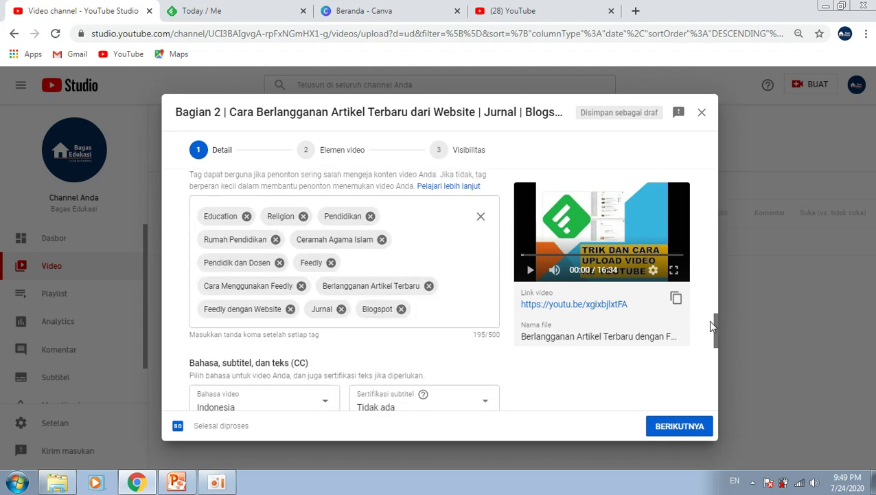
{"action": "left_click", "coordinate": [437, 316]}
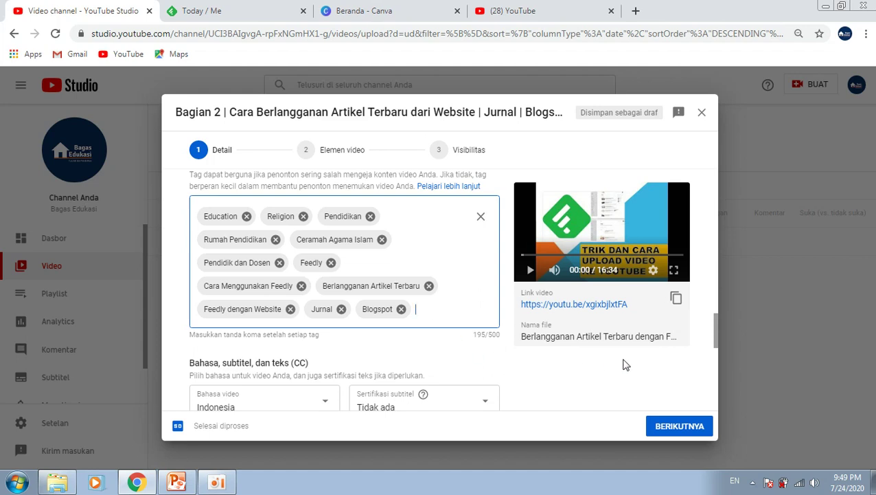
Set the video's category to "Cara & Gaya".
{"action": "left_click_drag", "start_coordinate": [714, 332], "coordinate": [715, 370]}
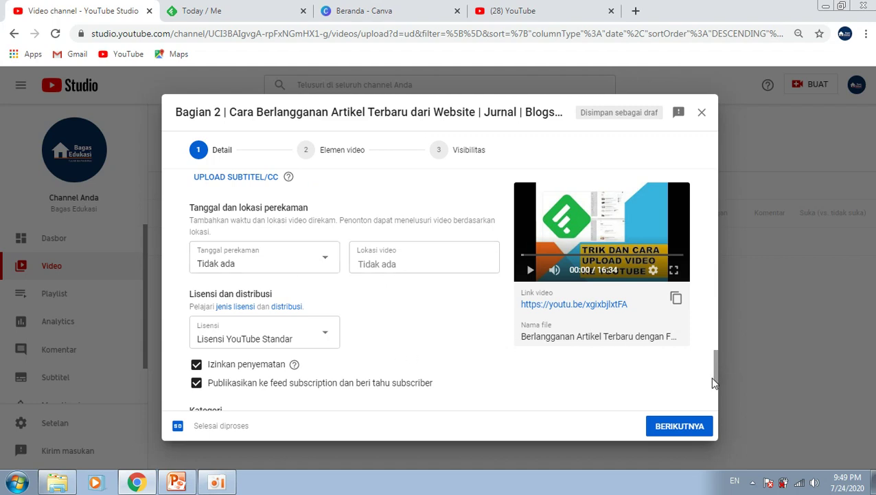
{"action": "left_click_drag", "start_coordinate": [715, 377], "coordinate": [716, 391]}
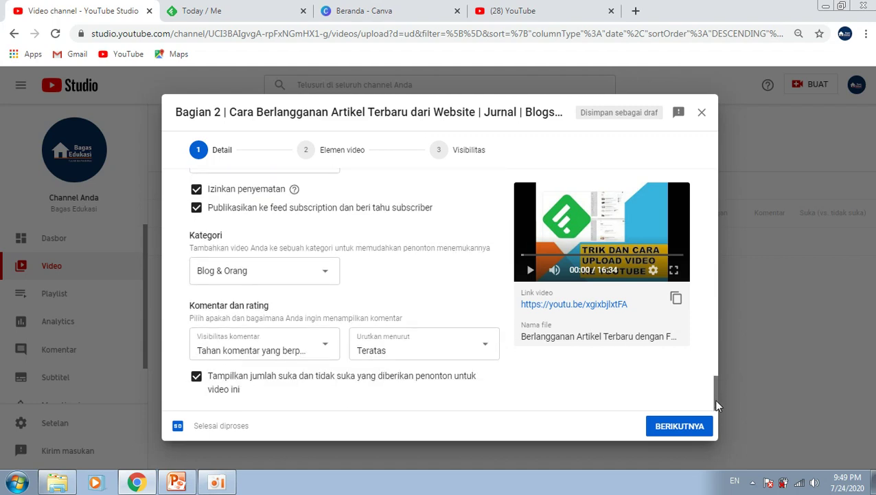
{"action": "left_click", "coordinate": [327, 276]}
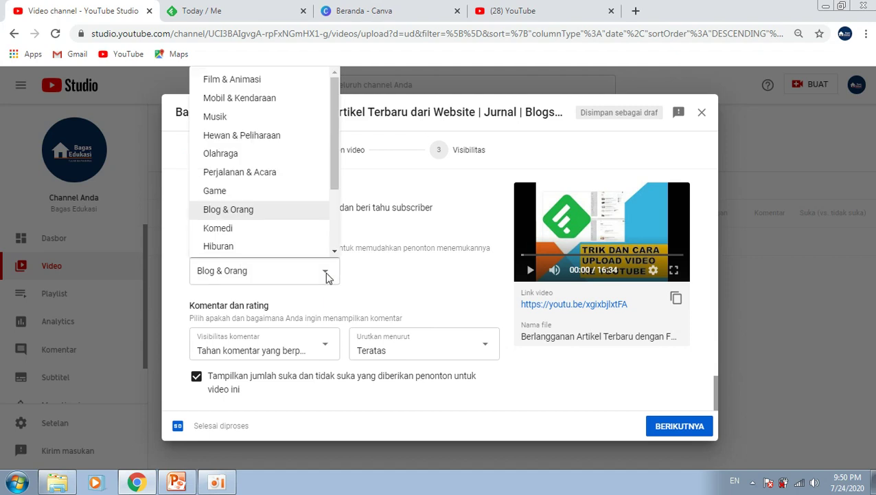
{"action": "left_click_drag", "start_coordinate": [334, 151], "coordinate": [335, 206]}
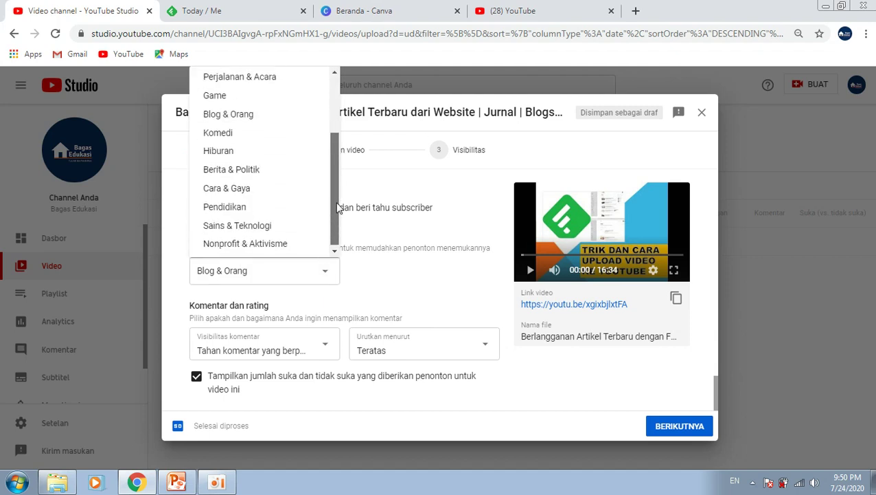
{"action": "left_click", "coordinate": [287, 190]}
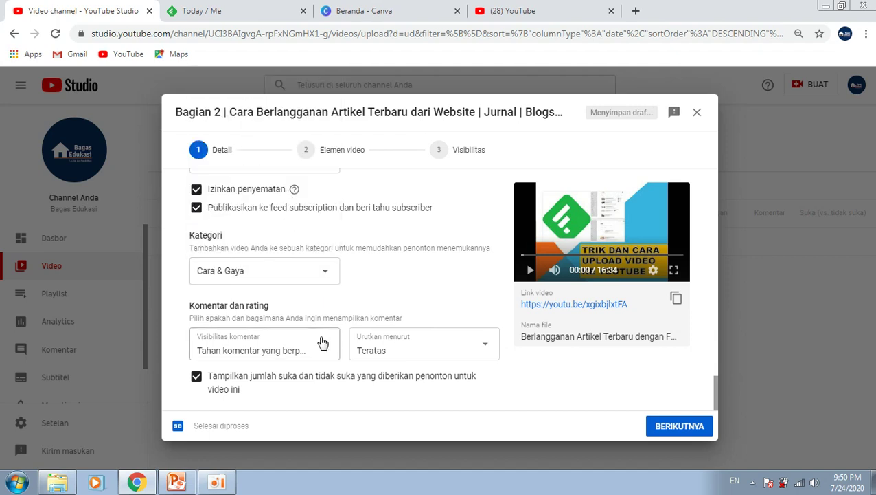
Look through the category options, pick "Cara & Gaya" again and proceed to the video elements stage.
{"action": "left_click", "coordinate": [326, 276]}
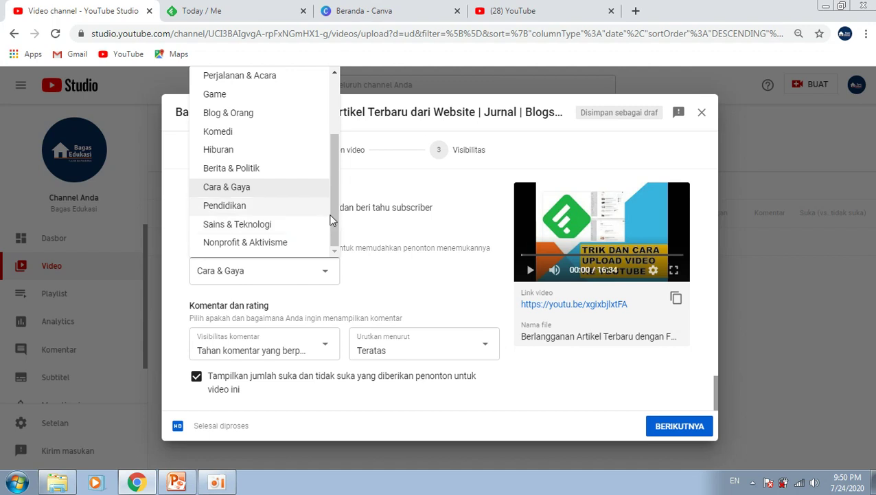
{"action": "left_click_drag", "start_coordinate": [331, 215], "coordinate": [332, 178]}
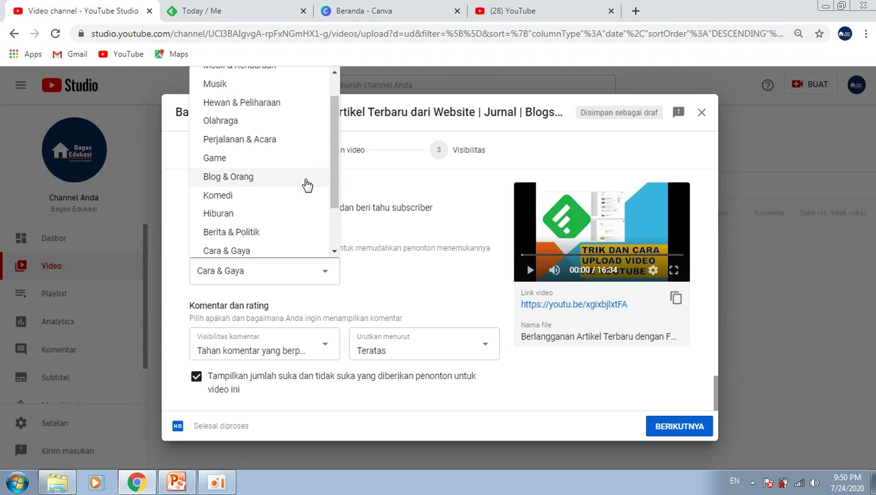
{"action": "left_click_drag", "start_coordinate": [336, 164], "coordinate": [332, 192]}
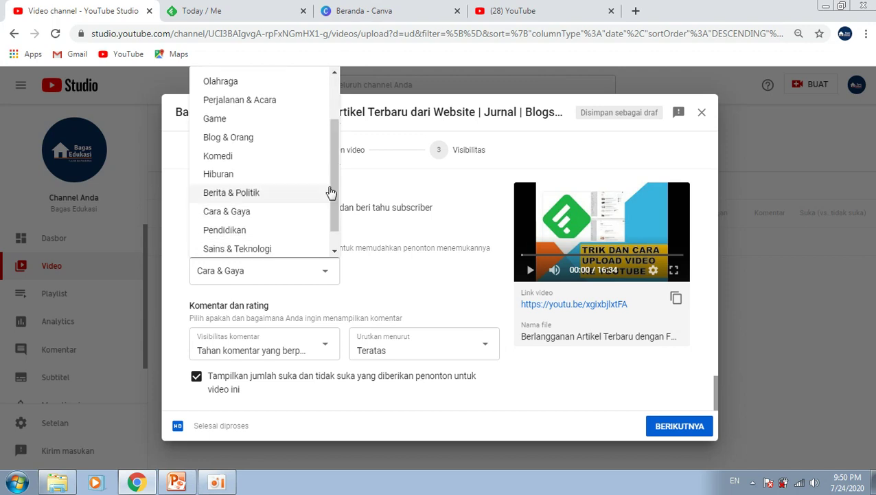
{"action": "left_click", "coordinate": [259, 218]}
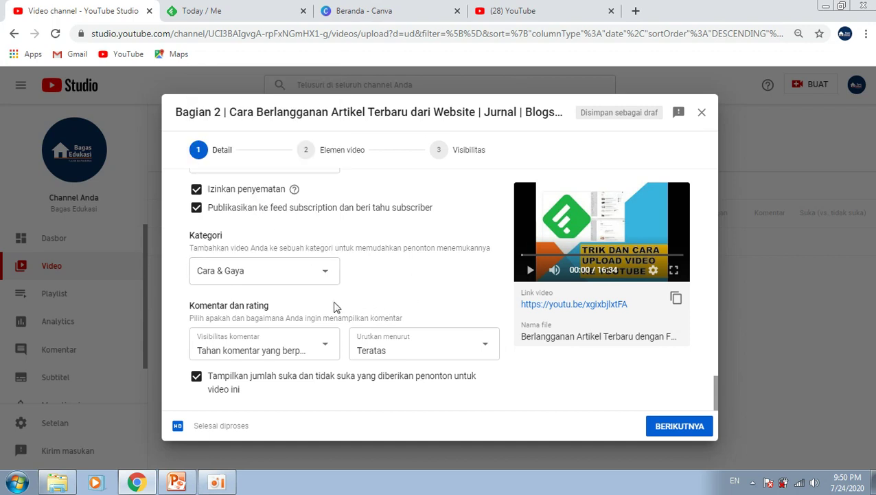
{"action": "left_click", "coordinate": [680, 427]}
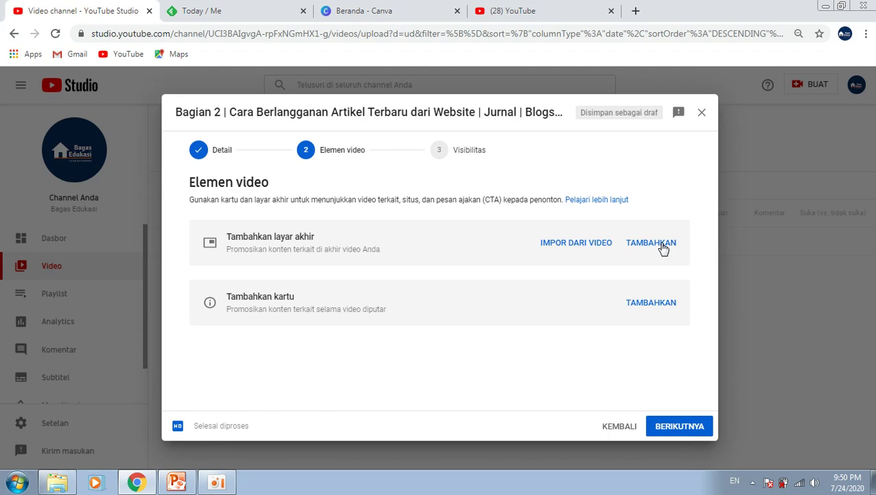
View the end screen of the YouTube video "Cara Channel Youtube Terkenal - Berapa Kali Upload?" as an example, and return to the upload.
{"action": "left_click", "coordinate": [522, 11]}
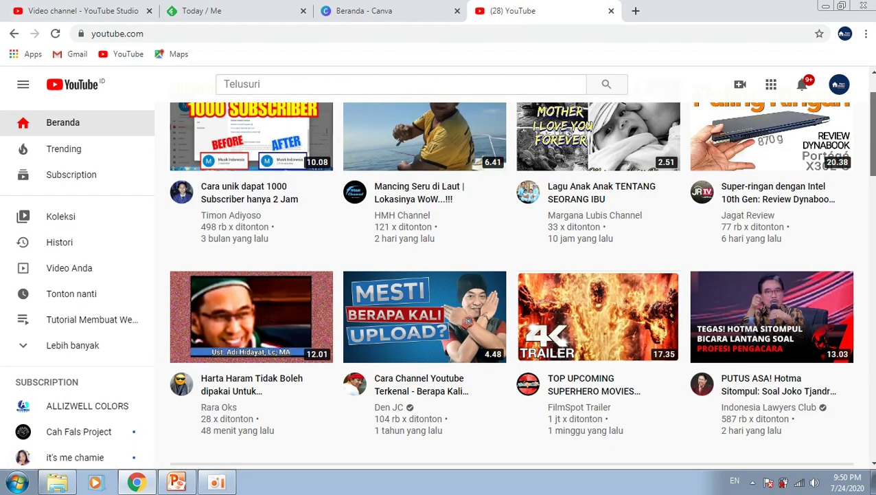
{"action": "scroll", "coordinate": [852, 130], "scroll_direction": "down", "scroll_amount": 3}
{"action": "scroll", "coordinate": [769, 172], "scroll_direction": "up", "scroll_amount": 1}
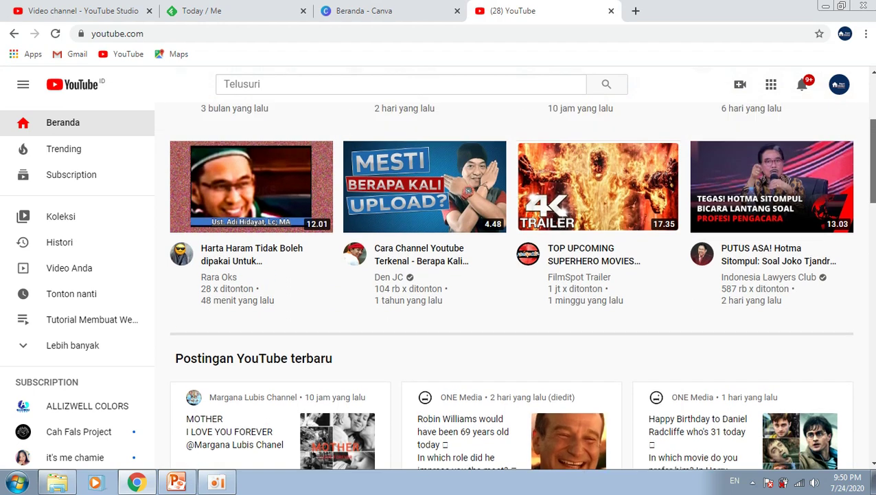
{"action": "left_click", "coordinate": [422, 205]}
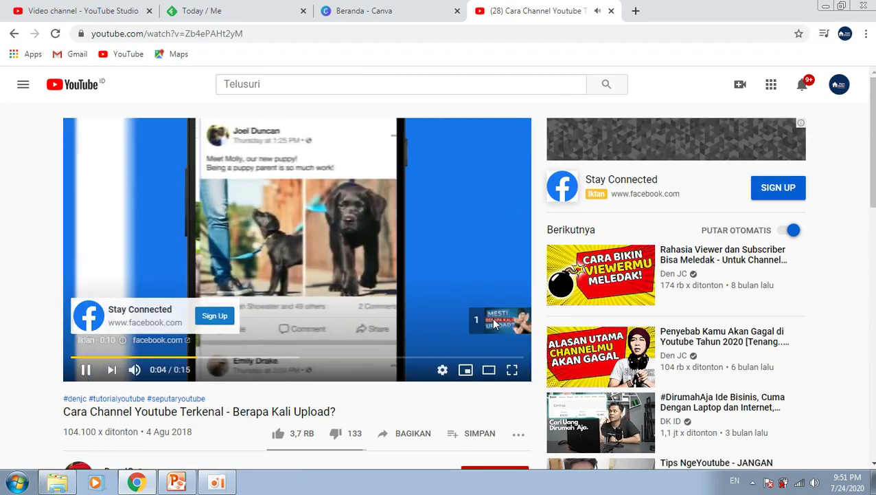
{"action": "left_click", "coordinate": [495, 323]}
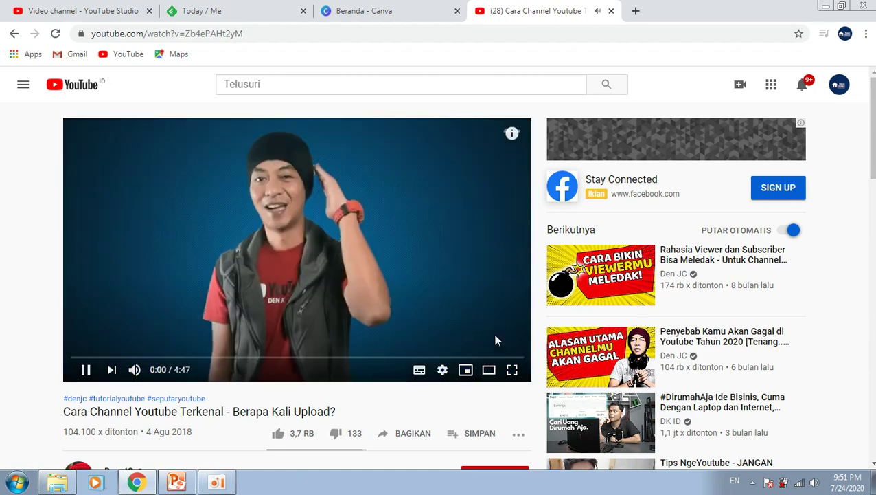
{"action": "left_click", "coordinate": [499, 357]}
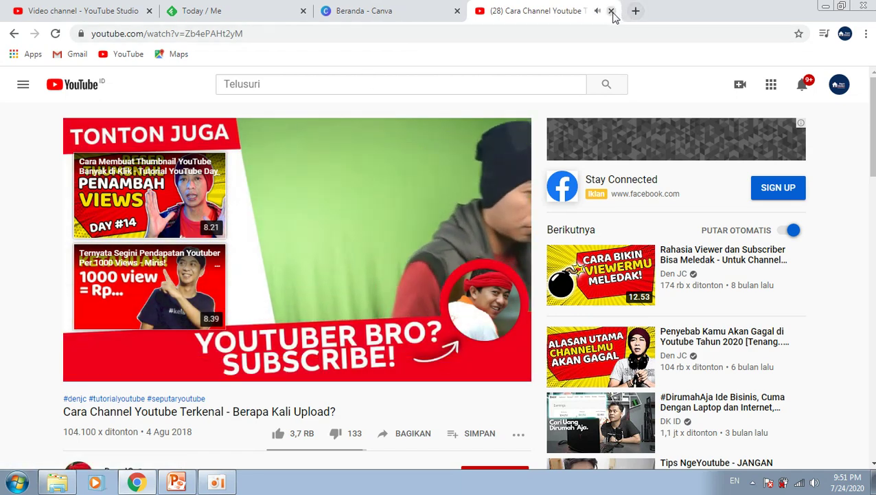
{"action": "middle_click", "coordinate": [537, 16]}
{"action": "left_click", "coordinate": [105, 15]}
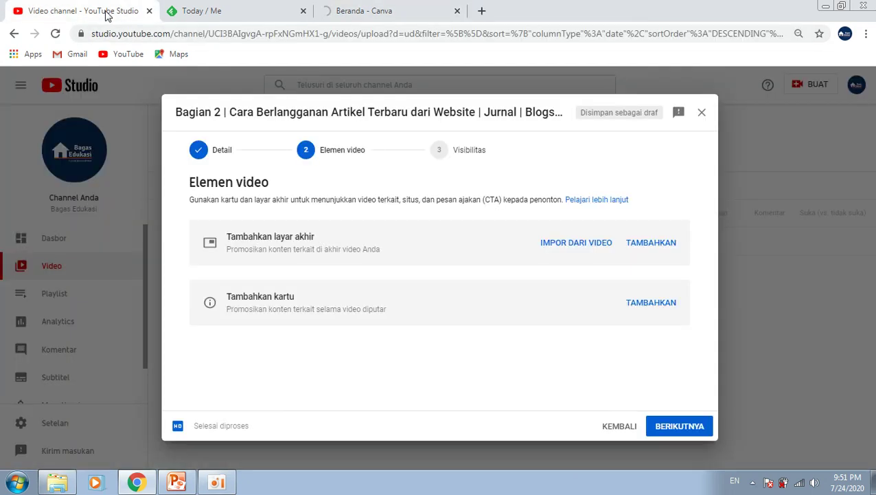
Add an end screen from the two-video template and place its video elements at the lower left and lower right of the frame.
{"action": "left_click", "coordinate": [650, 243]}
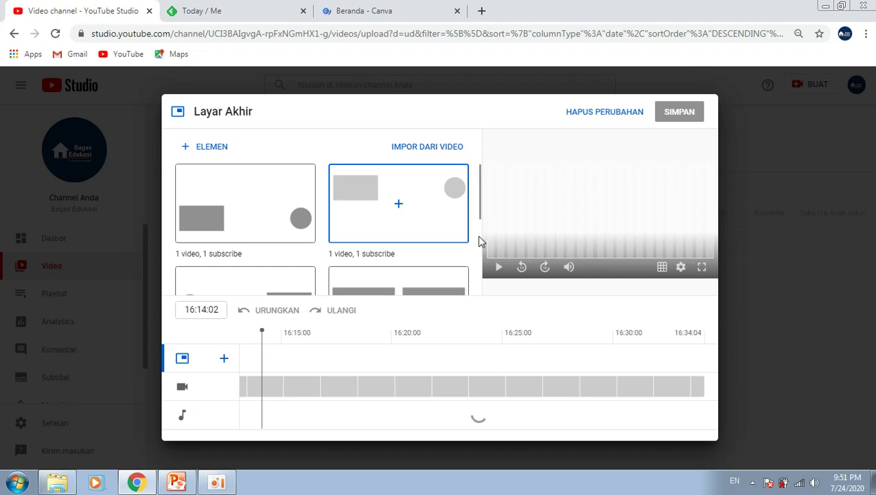
{"action": "scroll", "coordinate": [479, 196], "scroll_direction": "down", "scroll_amount": 1}
{"action": "scroll", "coordinate": [479, 197], "scroll_direction": "up", "scroll_amount": 1}
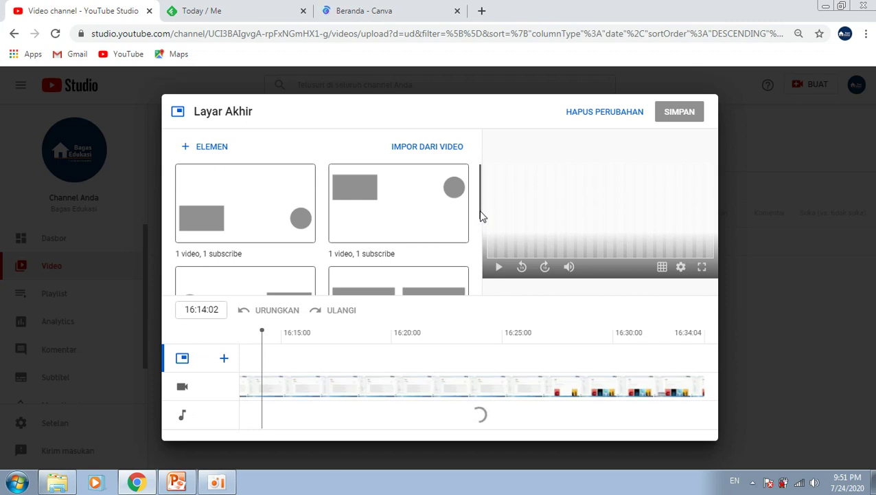
{"action": "scroll", "coordinate": [481, 251], "scroll_direction": "down", "scroll_amount": 1}
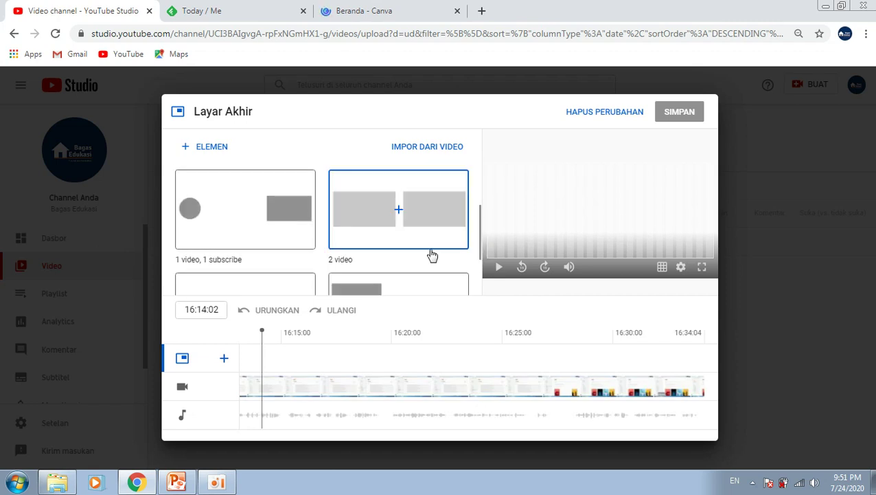
{"action": "left_click", "coordinate": [431, 254]}
{"action": "left_click_drag", "start_coordinate": [489, 187], "coordinate": [492, 232]}
{"action": "left_click_drag", "start_coordinate": [615, 208], "coordinate": [656, 237]}
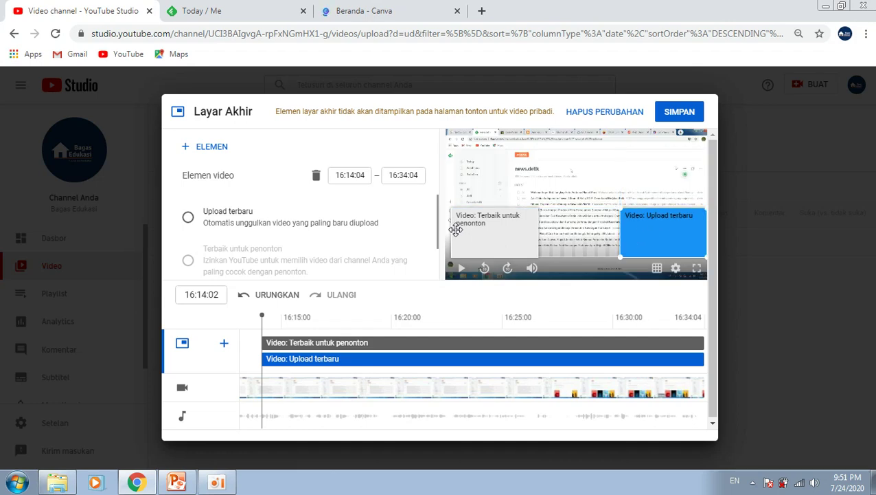
Link the left end screen element to "Bagian Ke 1 | Cara Membuat Channel Youtube untuk Para Dosen Tenaga Pendidik".
{"action": "left_click", "coordinate": [464, 238]}
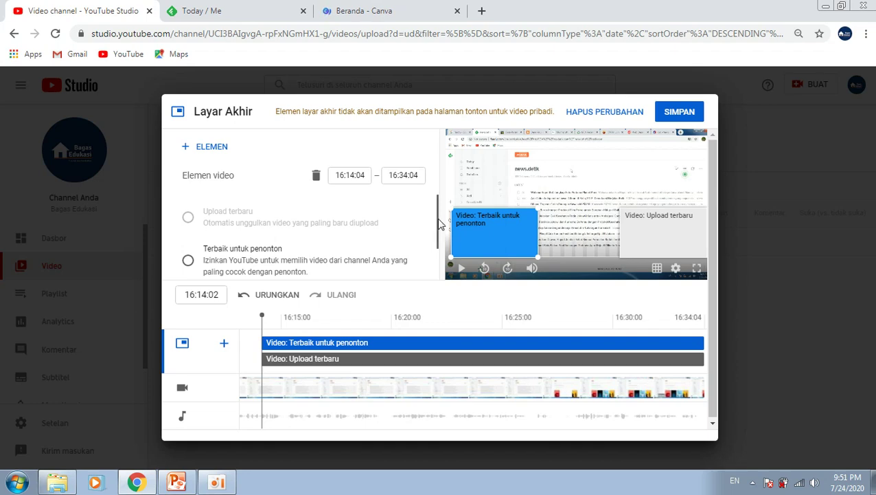
{"action": "scroll", "coordinate": [316, 254], "scroll_direction": "down", "scroll_amount": 2}
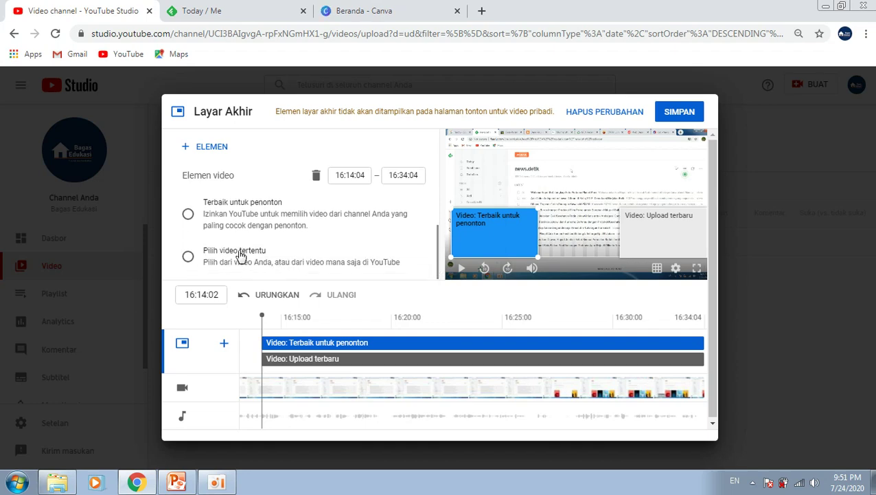
{"action": "left_click", "coordinate": [240, 255]}
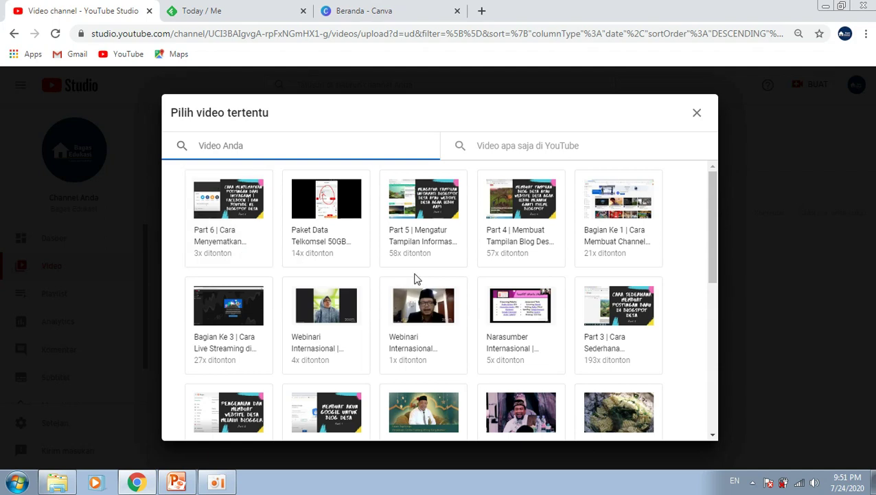
{"action": "mouse_move", "coordinate": [712, 224]}
{"action": "left_mouse_down"}
{"action": "mouse_move", "coordinate": [716, 282]}
{"action": "mouse_move", "coordinate": [715, 225]}
{"action": "left_mouse_up"}
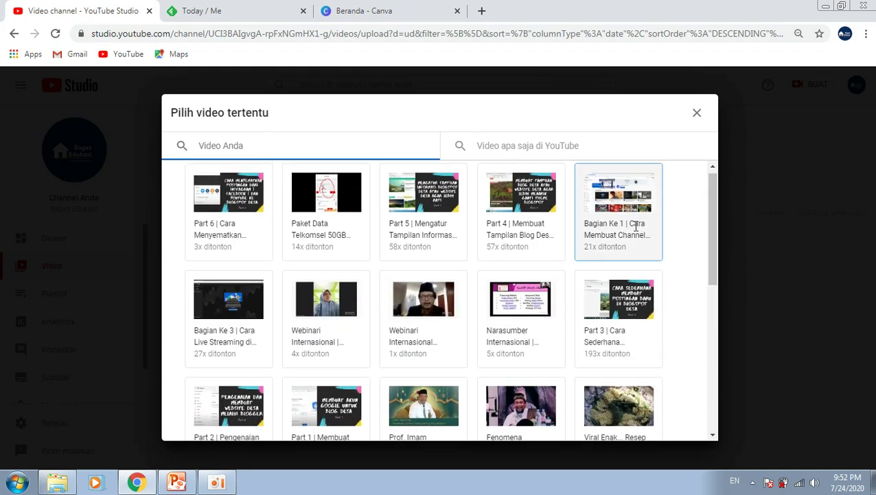
{"action": "left_click", "coordinate": [625, 220]}
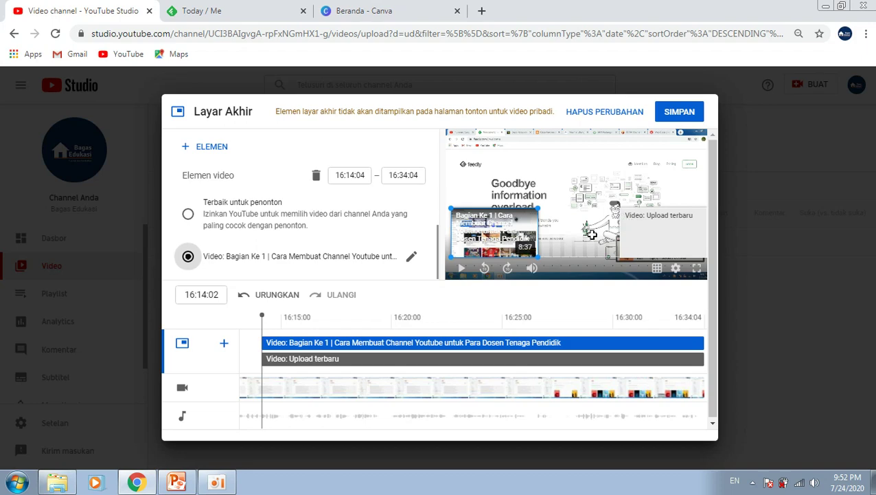
Link the right end screen element to "Bagian Ke 3 | Cara Live Streaming di Youtube Untuk Perkuliahan Online" and save the end screen.
{"action": "left_click", "coordinate": [651, 232]}
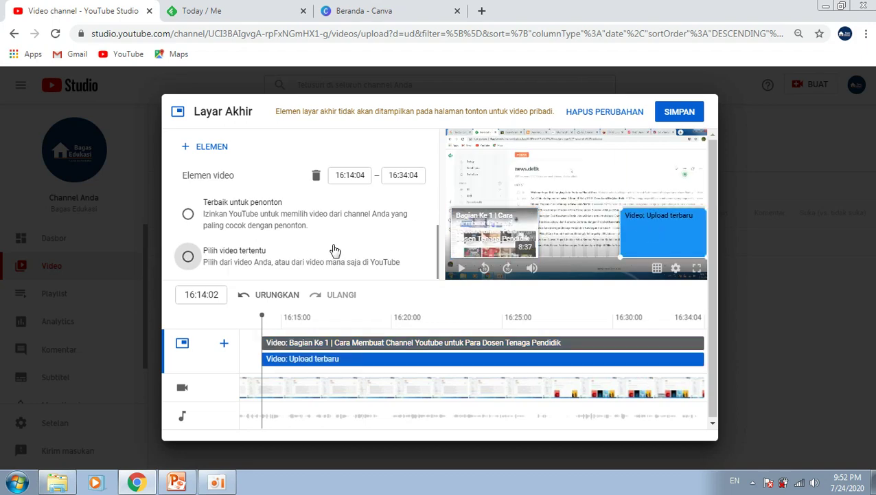
{"action": "left_click", "coordinate": [245, 256]}
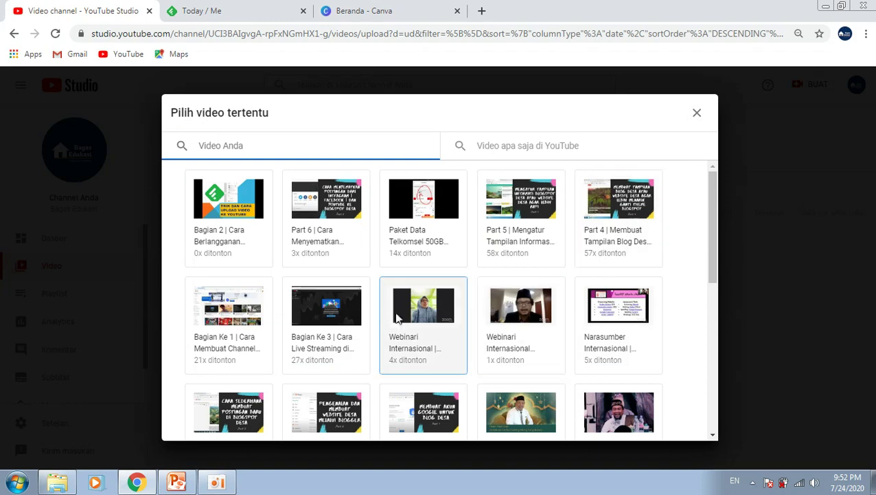
{"action": "left_click", "coordinate": [324, 313]}
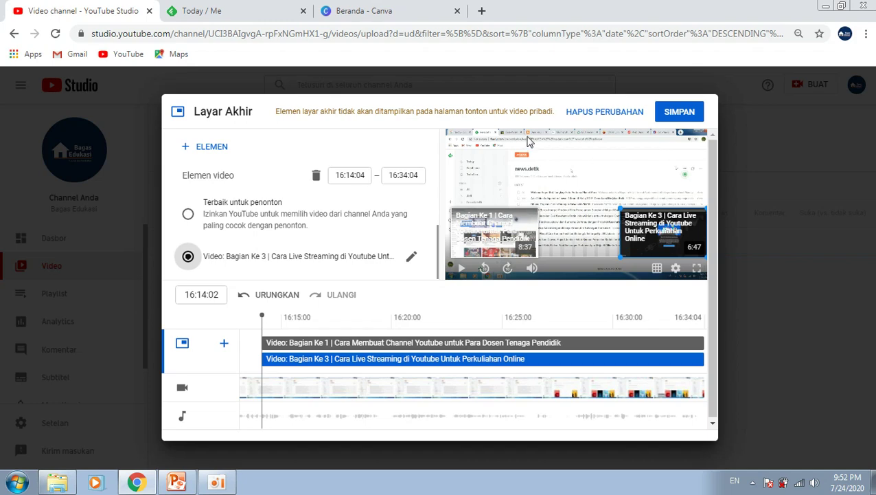
{"action": "left_click", "coordinate": [664, 118]}
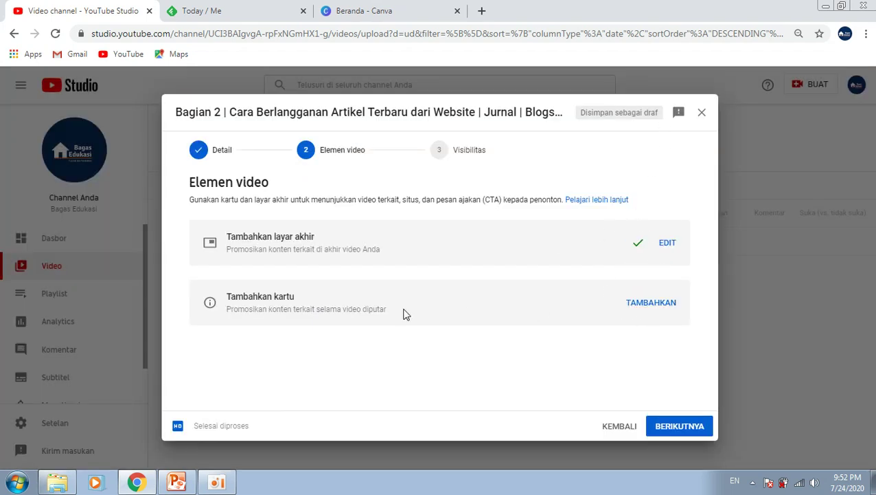
Add a video card at 01:56:11 that recommends the channel's video "Paket Data Telkomsel 50GB Hanya 100 Ribu".
{"action": "left_click", "coordinate": [637, 308]}
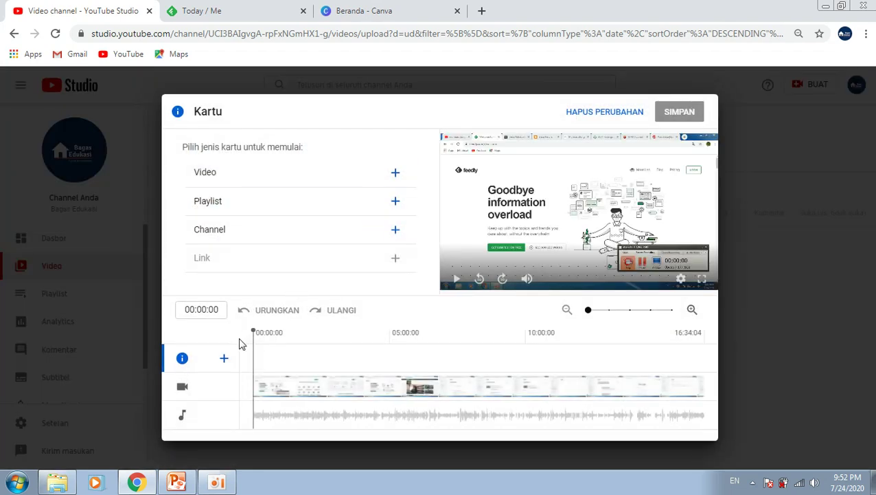
{"action": "left_click_drag", "start_coordinate": [255, 331], "coordinate": [308, 335]}
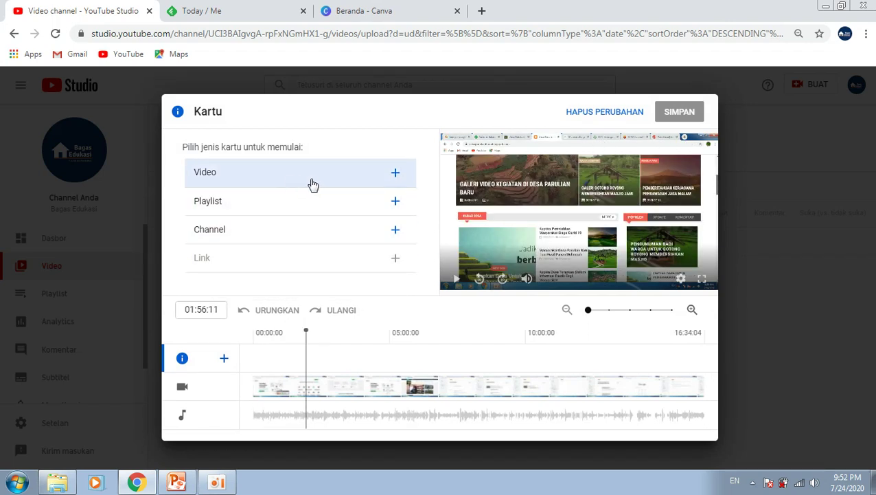
{"action": "left_click", "coordinate": [315, 184]}
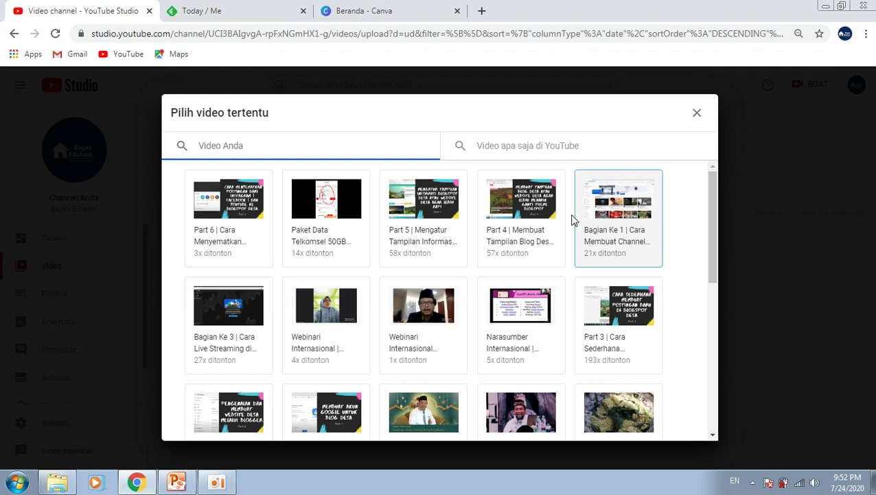
{"action": "left_click", "coordinate": [338, 216]}
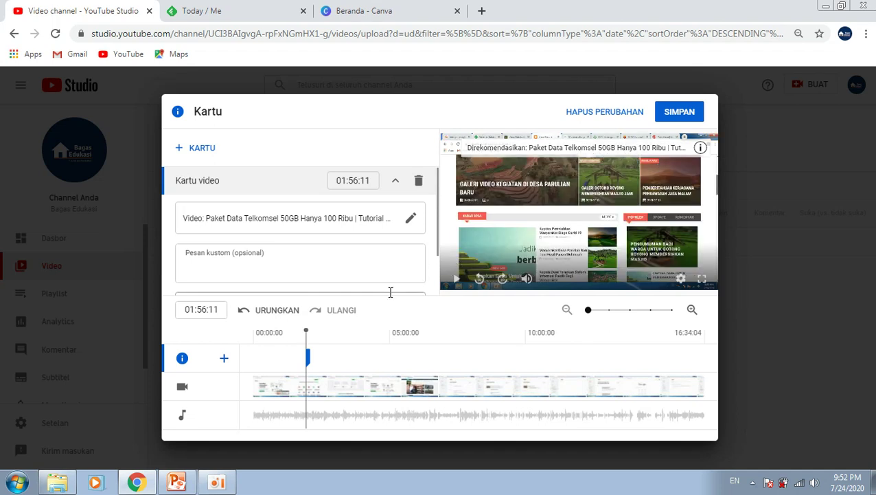
Add a card at 07:23:28 for the "Tutorial Menggunakan Youtube" playlist, then save the cards and proceed to the visibility stage.
{"action": "left_click", "coordinate": [444, 364]}
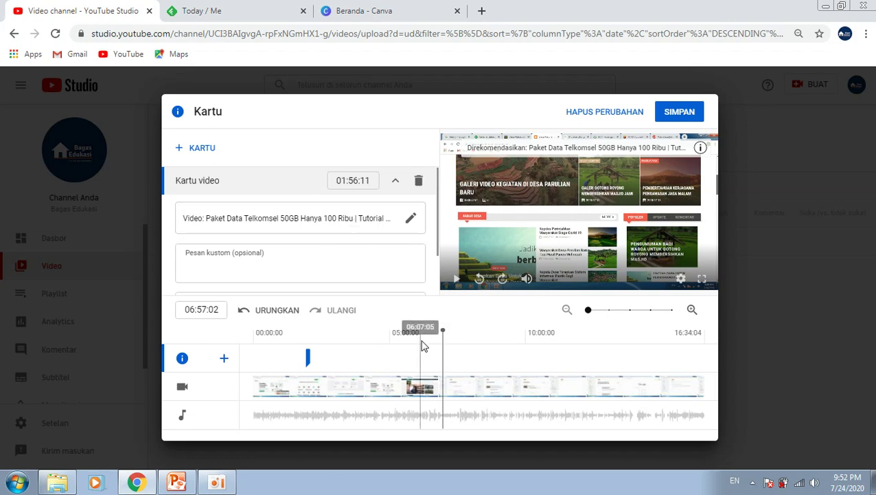
{"action": "left_click_drag", "start_coordinate": [443, 334], "coordinate": [455, 334]}
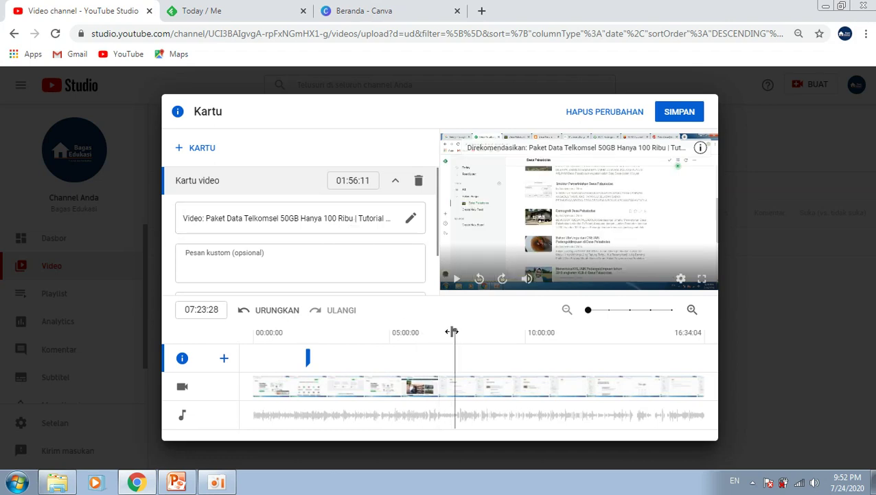
{"action": "left_click", "coordinate": [205, 147]}
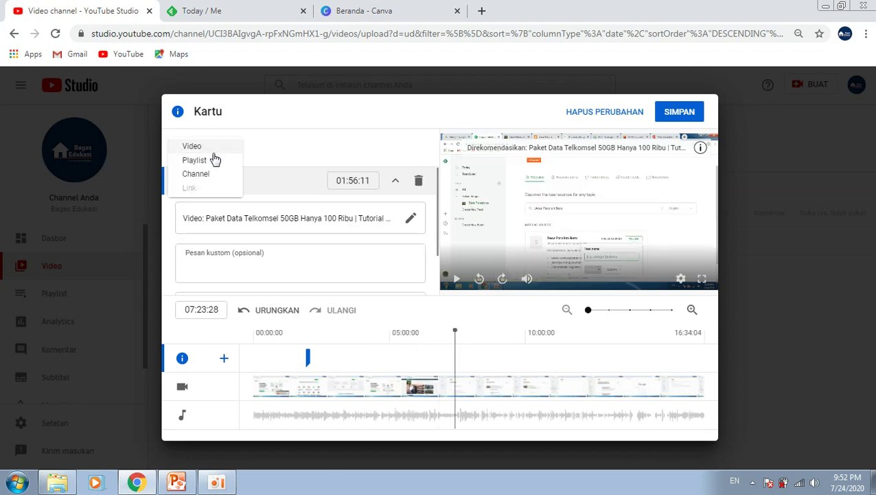
{"action": "left_click", "coordinate": [210, 160]}
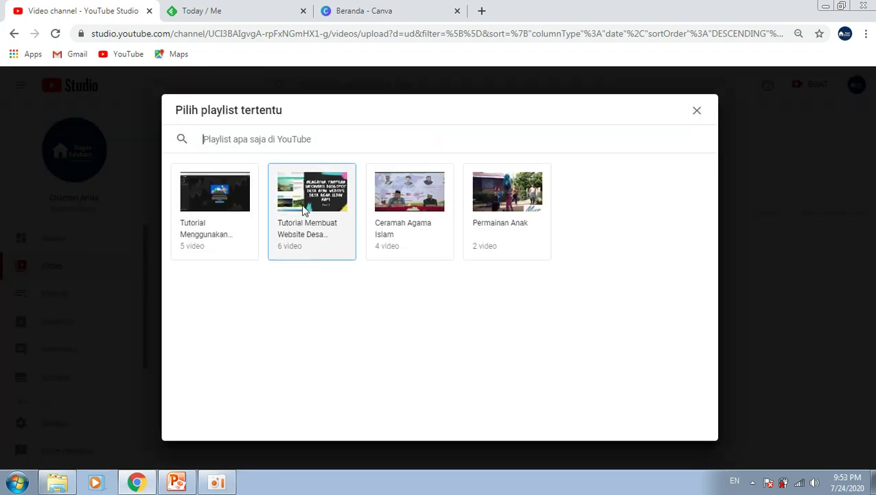
{"action": "left_click", "coordinate": [234, 215]}
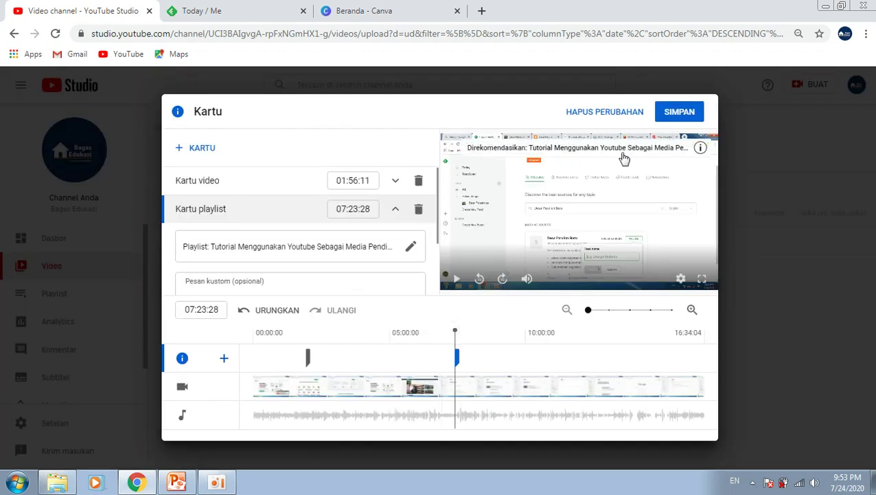
{"action": "left_click", "coordinate": [678, 116]}
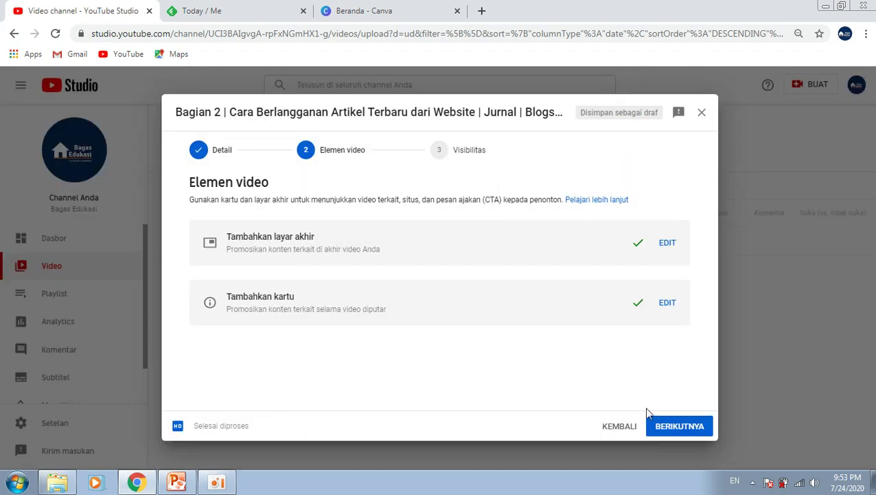
{"action": "left_click", "coordinate": [677, 426]}
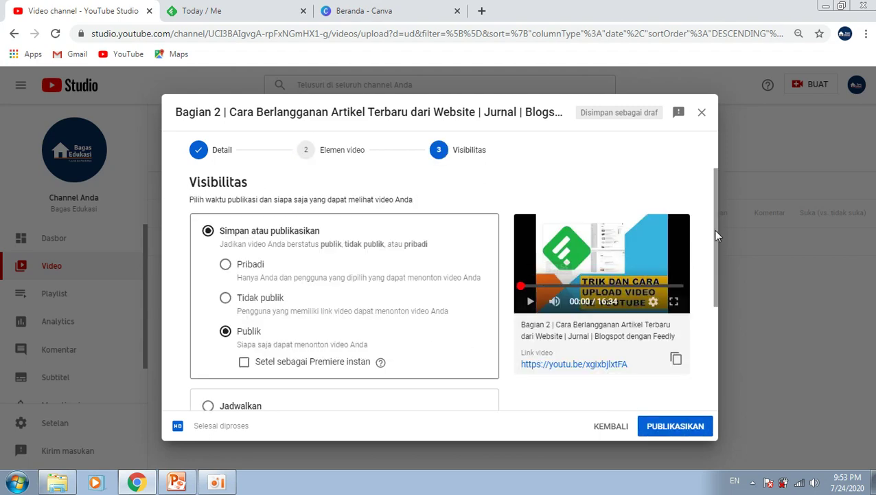
Schedule the video's publication for 25 Jul 2020 at 08.00 and review the pre-publication checklist.
{"action": "left_click_drag", "start_coordinate": [714, 230], "coordinate": [711, 279]}
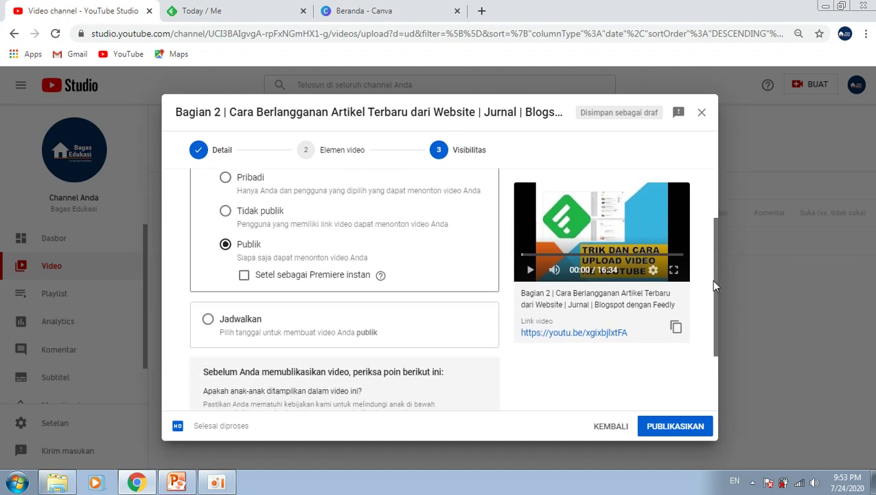
{"action": "left_click", "coordinate": [209, 320]}
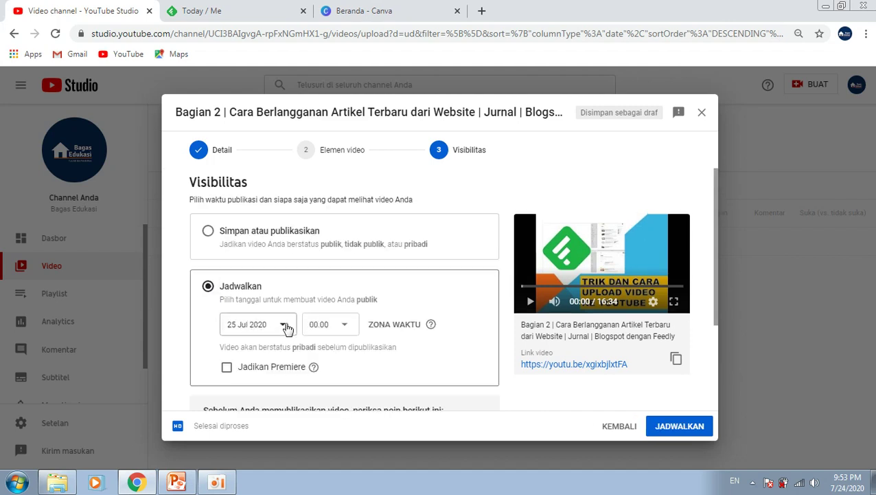
{"action": "left_click", "coordinate": [343, 332]}
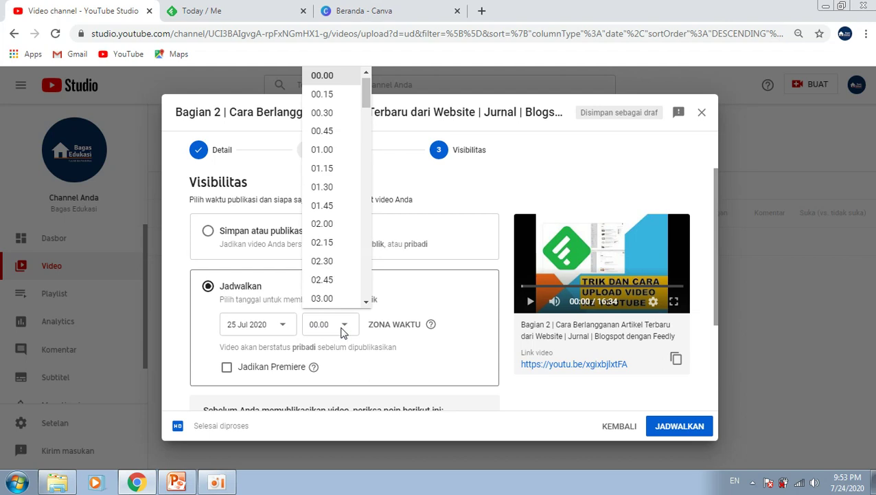
{"action": "left_click_drag", "start_coordinate": [368, 96], "coordinate": [366, 160]}
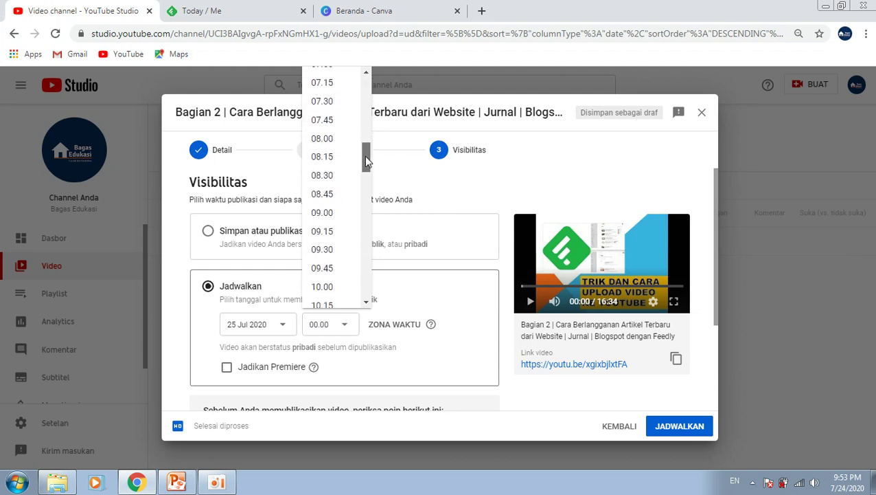
{"action": "left_click", "coordinate": [336, 138]}
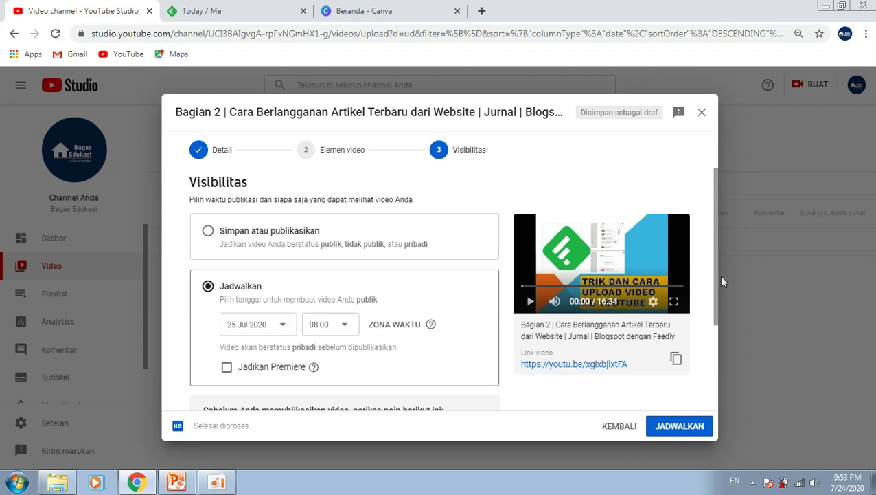
{"action": "left_click_drag", "start_coordinate": [714, 273], "coordinate": [713, 340]}
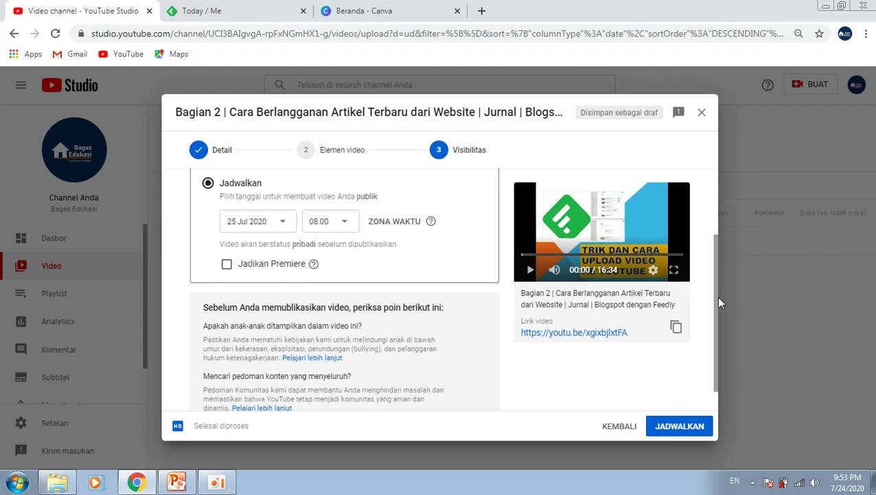
{"action": "left_click_drag", "start_coordinate": [716, 296], "coordinate": [718, 270]}
{"action": "left_click", "coordinate": [702, 307]}
{"action": "scroll", "coordinate": [713, 252], "scroll_direction": "up", "scroll_amount": 3}
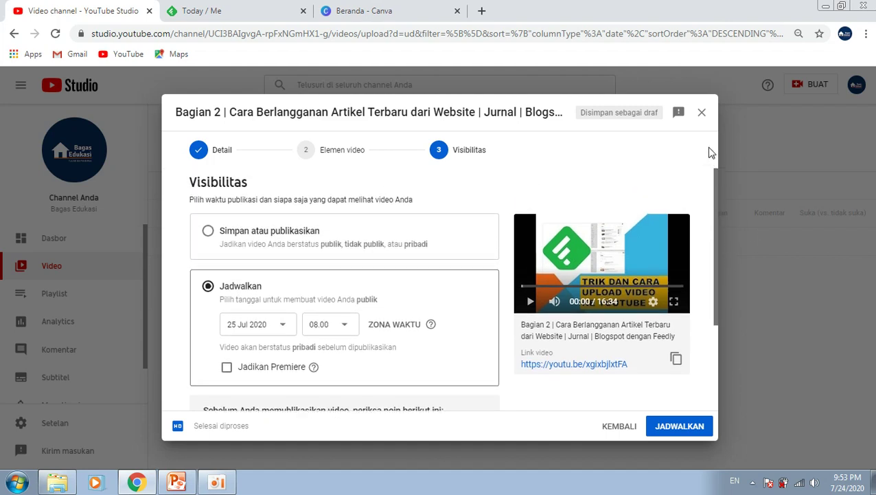
Choose immediate publishing with Public (Publik) visibility and publish the video.
{"action": "left_click", "coordinate": [208, 231]}
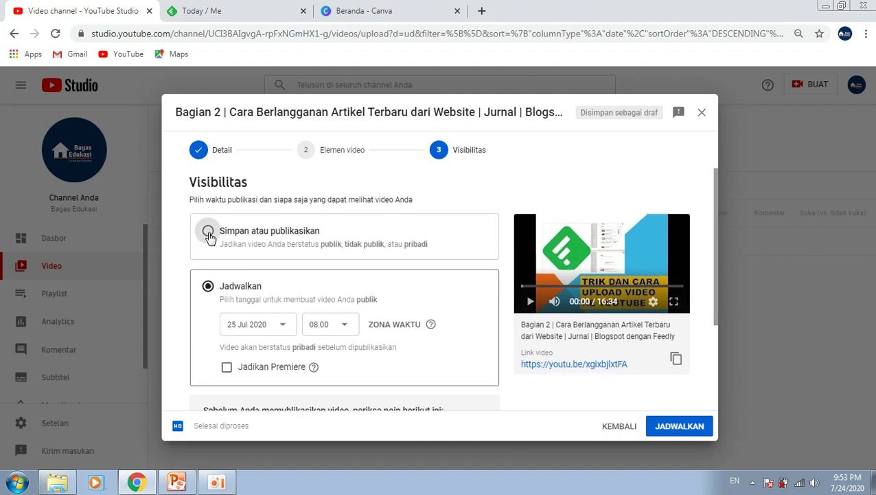
{"action": "left_click", "coordinate": [228, 333]}
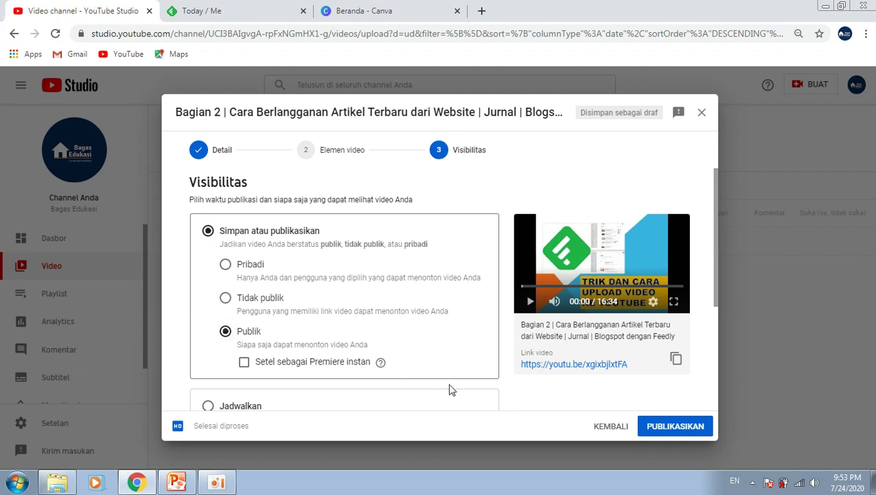
{"action": "left_click", "coordinate": [664, 430]}
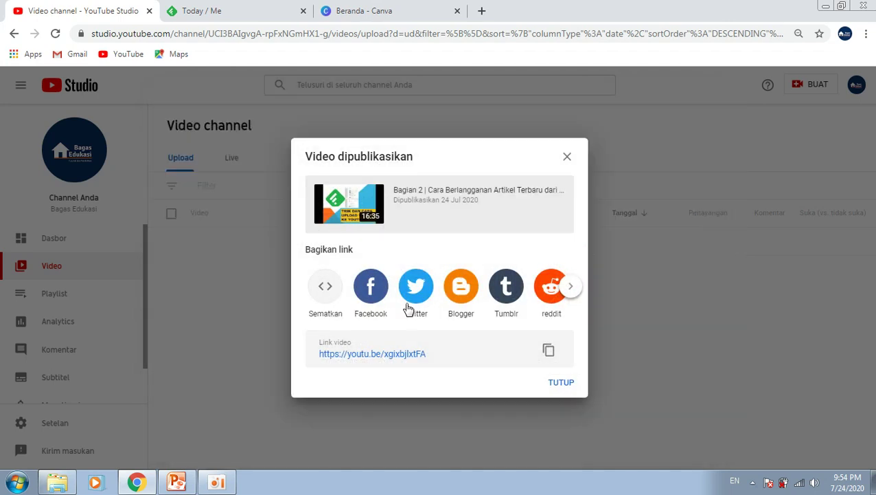
Share the published video to the Facebook news feed with public visibility, then dismiss the published-video dialog.
{"action": "left_click", "coordinate": [371, 294]}
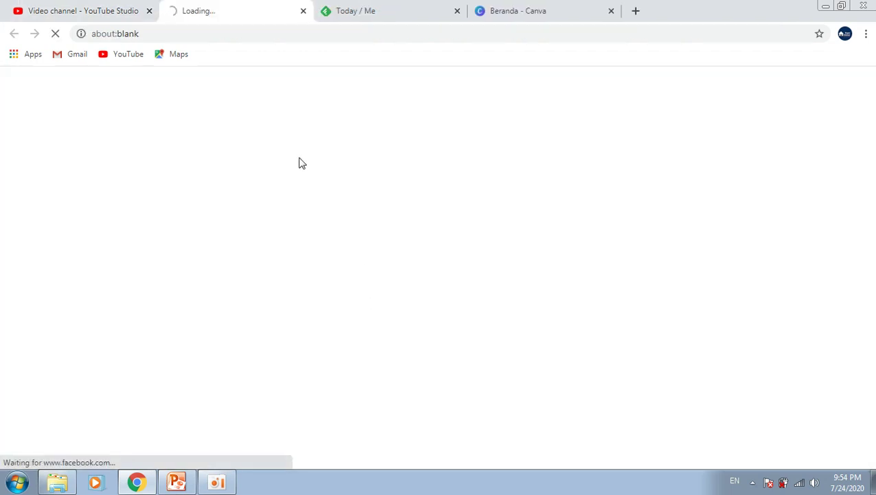
{"action": "left_click", "coordinate": [83, 9]}
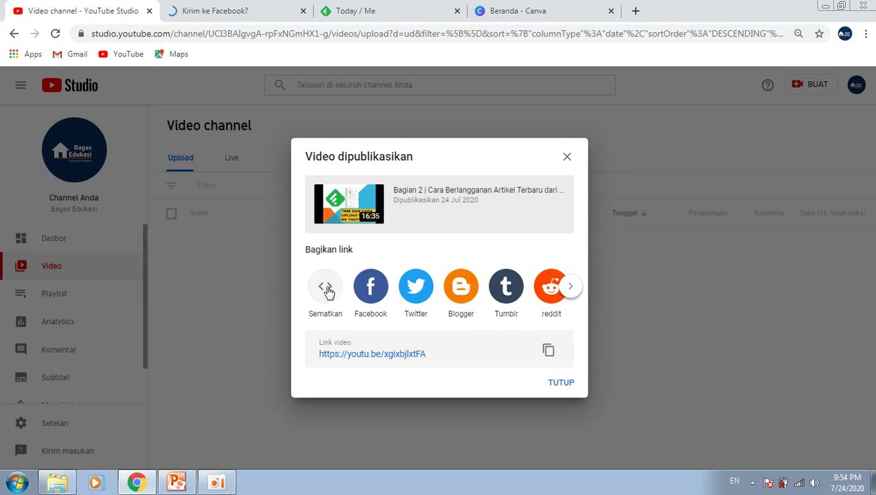
{"action": "left_click", "coordinate": [250, 6]}
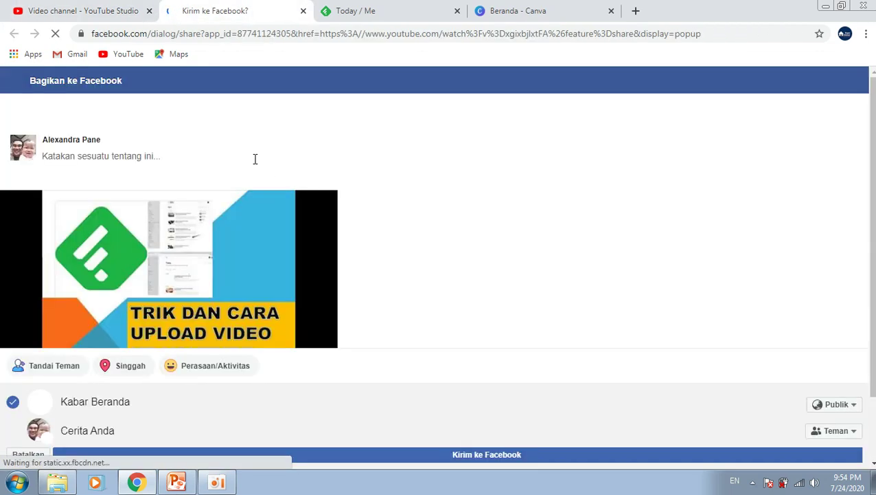
{"action": "left_click", "coordinate": [169, 156]}
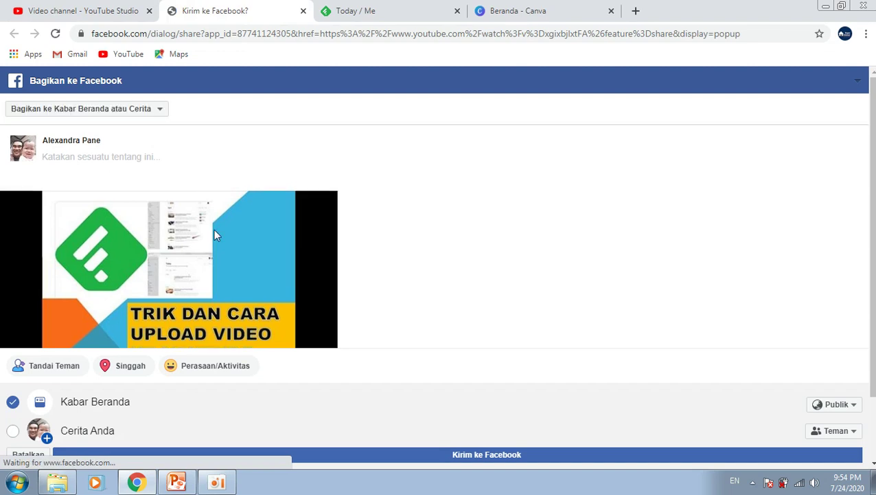
{"action": "left_click", "coordinate": [481, 456]}
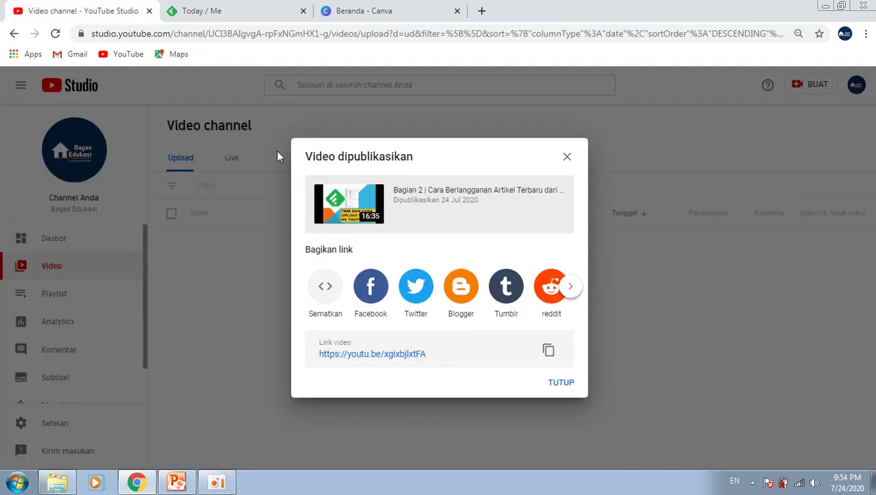
{"action": "left_click", "coordinate": [567, 157]}
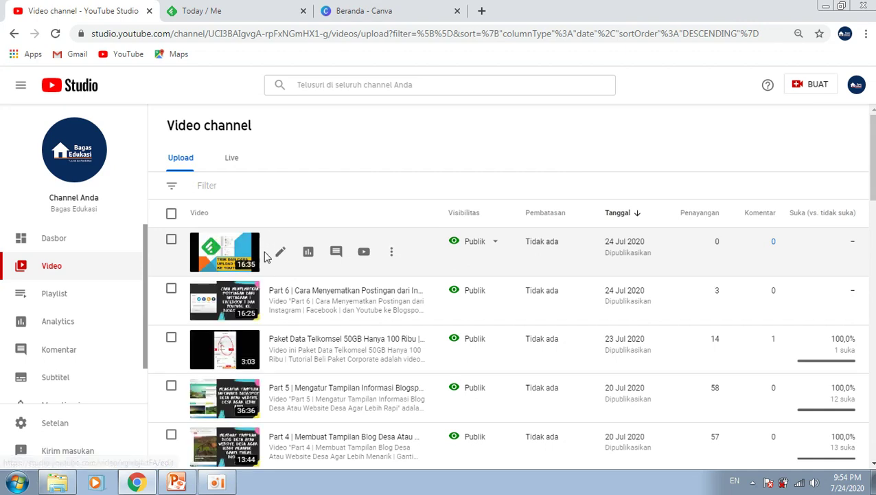
View the new video's YouTube watch page, read its expanded description, and pause playback.
{"action": "left_click", "coordinate": [364, 252]}
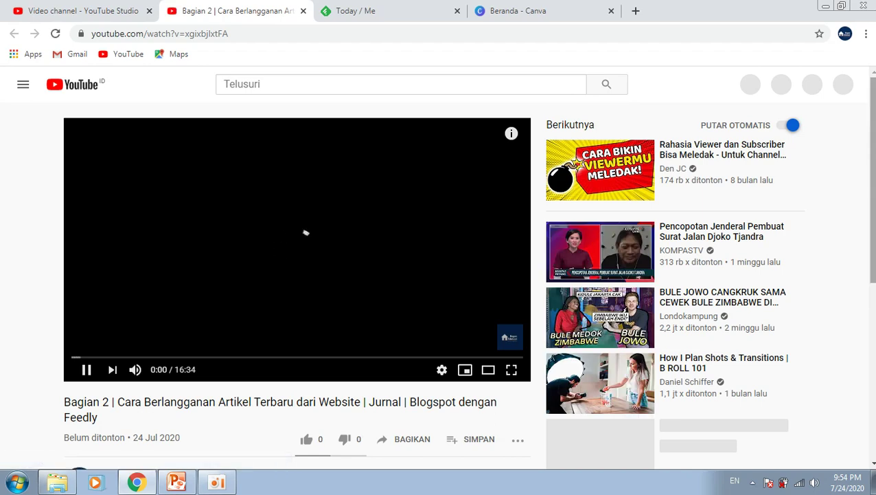
{"action": "scroll", "coordinate": [440, 275], "scroll_direction": "down", "scroll_amount": 3}
{"action": "scroll", "coordinate": [553, 256], "scroll_direction": "down", "scroll_amount": 3}
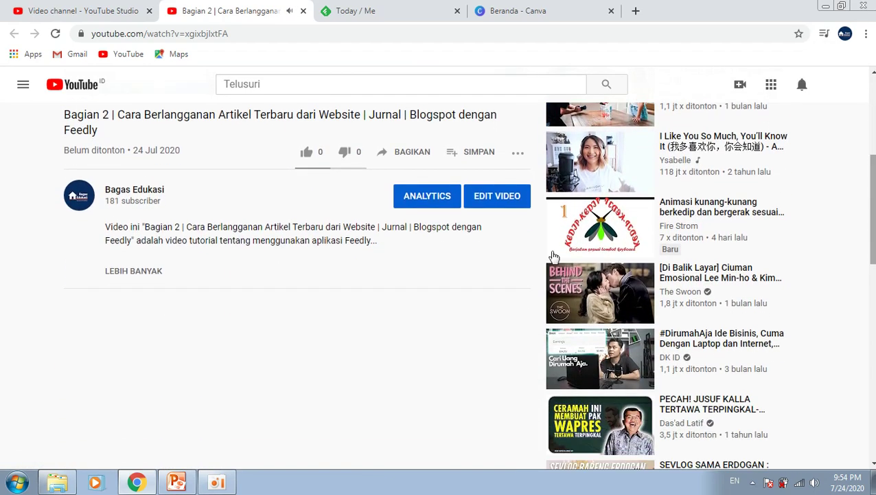
{"action": "left_click", "coordinate": [147, 275]}
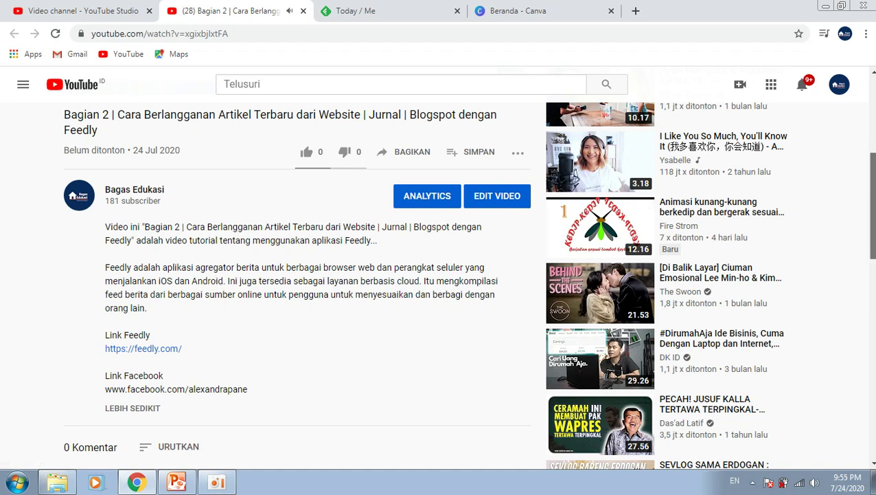
{"action": "scroll", "coordinate": [598, 227], "scroll_direction": "up", "scroll_amount": 5}
{"action": "left_click", "coordinate": [278, 233]}
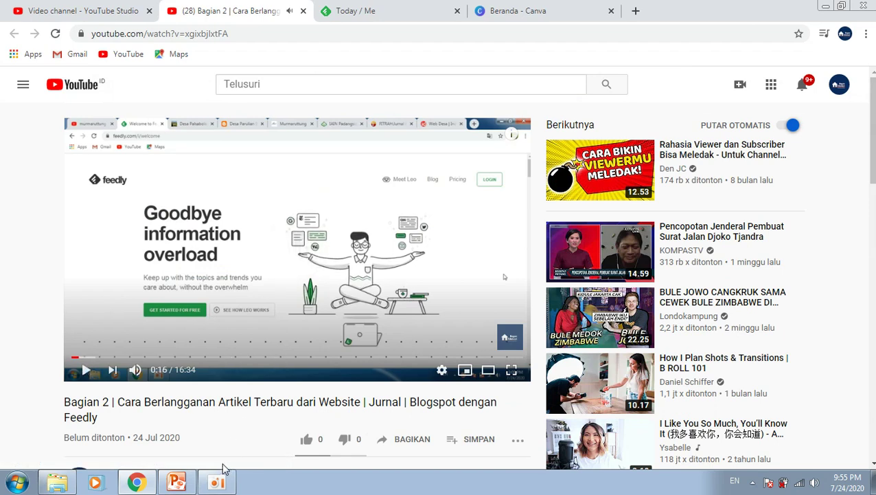
Delete the Facebook link section from the new Feedly video's description in YouTube Studio and save the changes.
{"action": "left_click", "coordinate": [105, 10]}
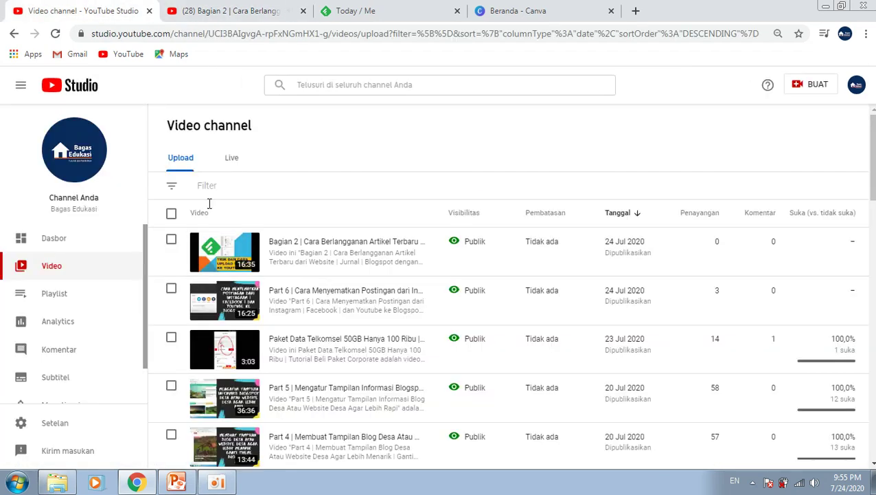
{"action": "mouse_move", "coordinate": [216, 485]}
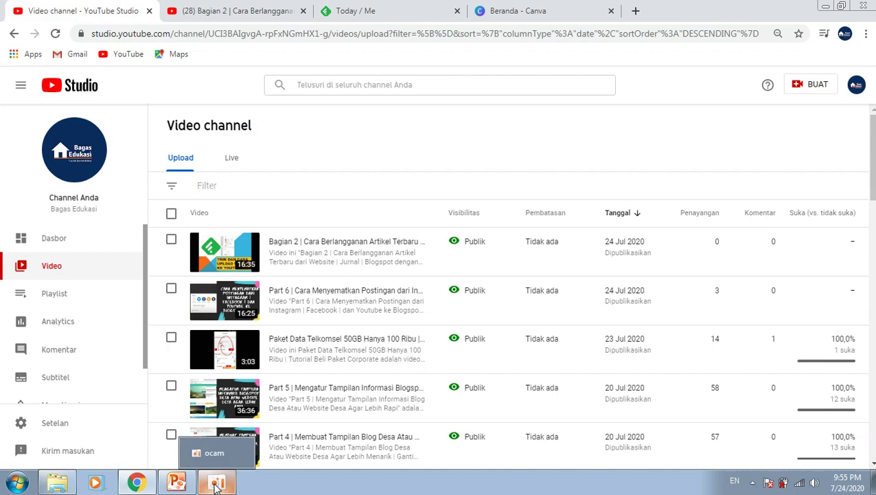
{"action": "mouse_move", "coordinate": [297, 249]}
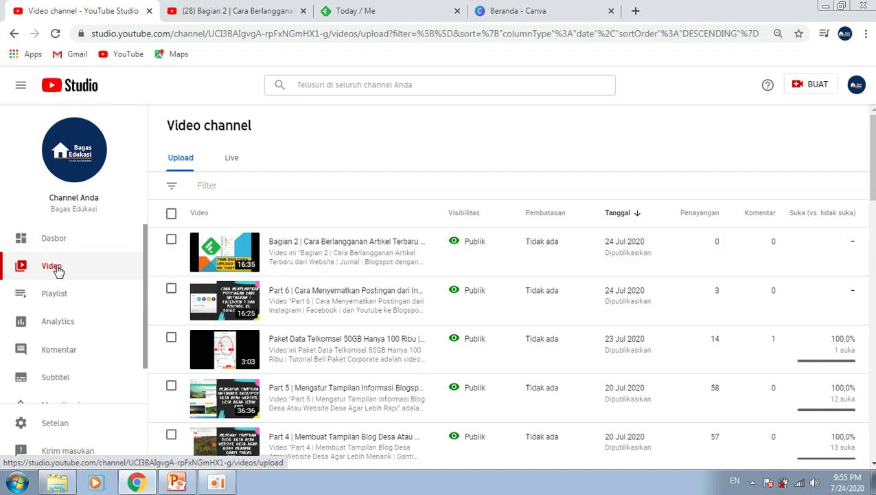
{"action": "mouse_move", "coordinate": [234, 256]}
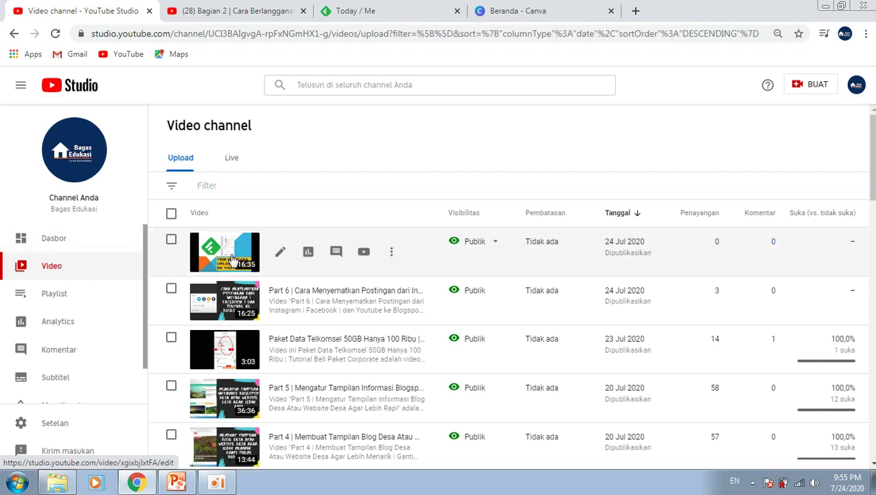
{"action": "left_click", "coordinate": [281, 257]}
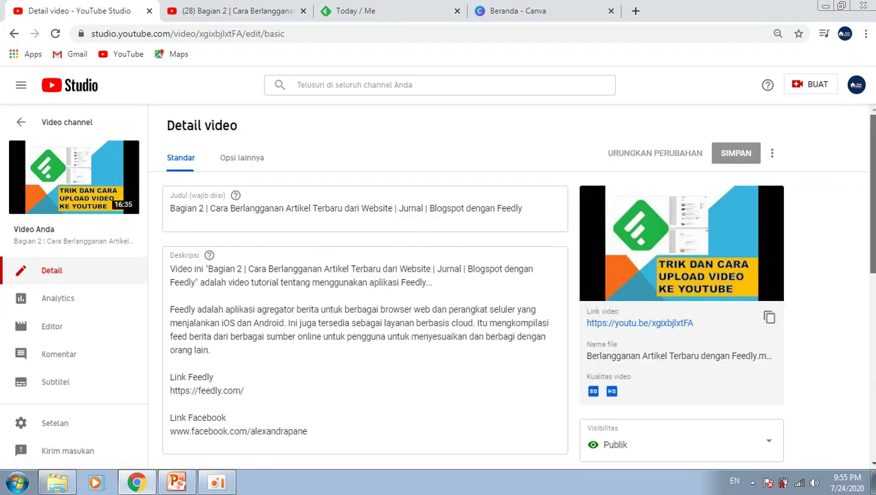
{"action": "scroll", "coordinate": [360, 289], "scroll_direction": "down", "scroll_amount": 2}
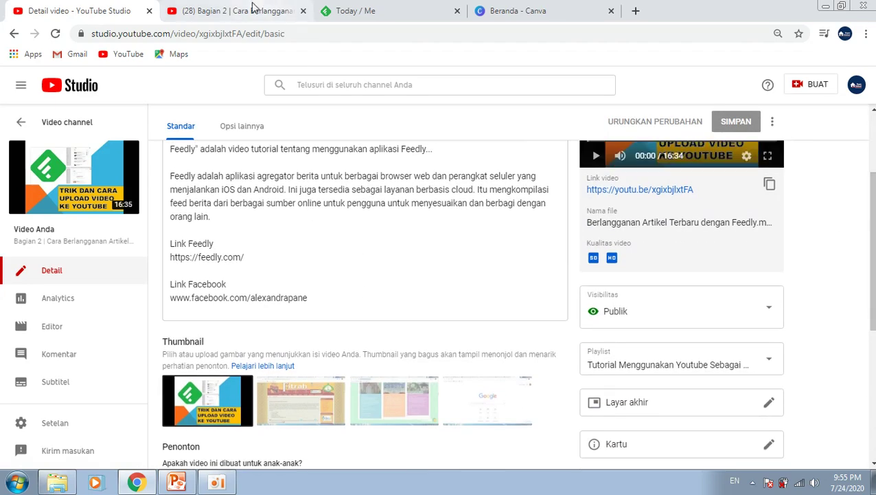
{"action": "left_click", "coordinate": [309, 298]}
{"action": "mouse_move", "coordinate": [308, 298]}
{"action": "left_mouse_down"}
{"action": "mouse_move", "coordinate": [206, 298]}
{"action": "mouse_move", "coordinate": [146, 284]}
{"action": "mouse_move", "coordinate": [170, 284]}
{"action": "mouse_move", "coordinate": [168, 276]}
{"action": "mouse_move", "coordinate": [176, 283]}
{"action": "left_mouse_up"}
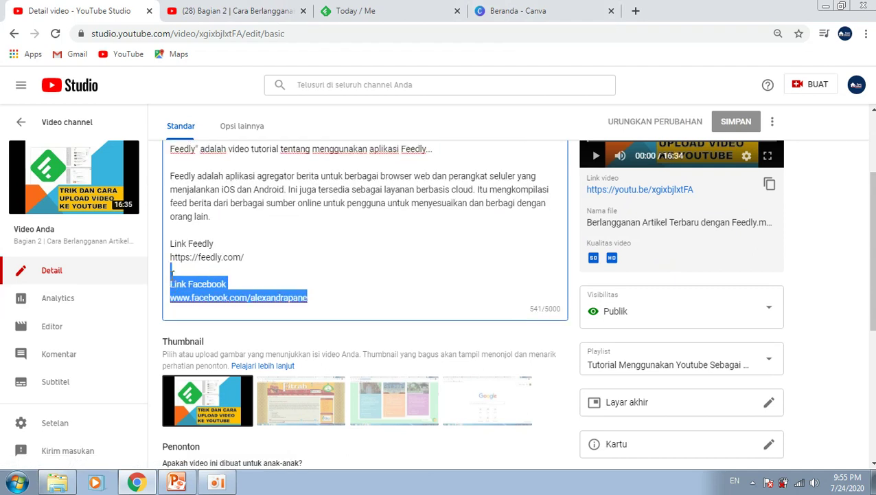
{"action": "key", "text": "BackSpace"}
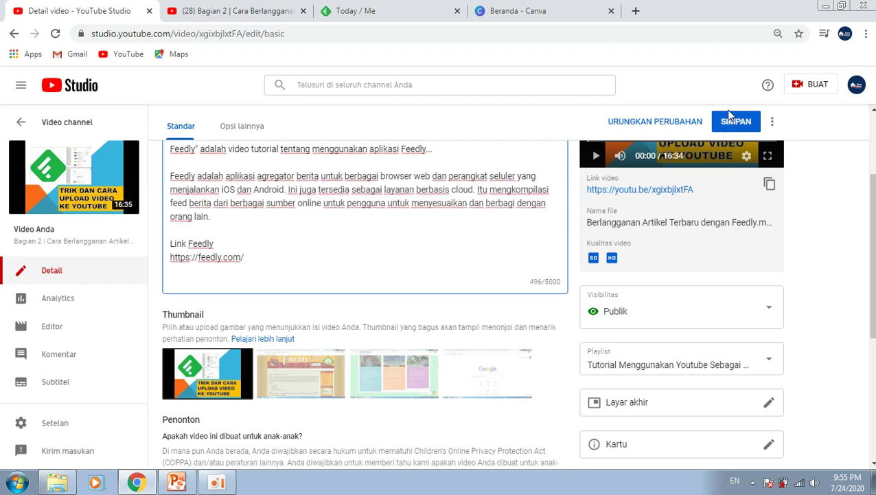
{"action": "left_click", "coordinate": [739, 125]}
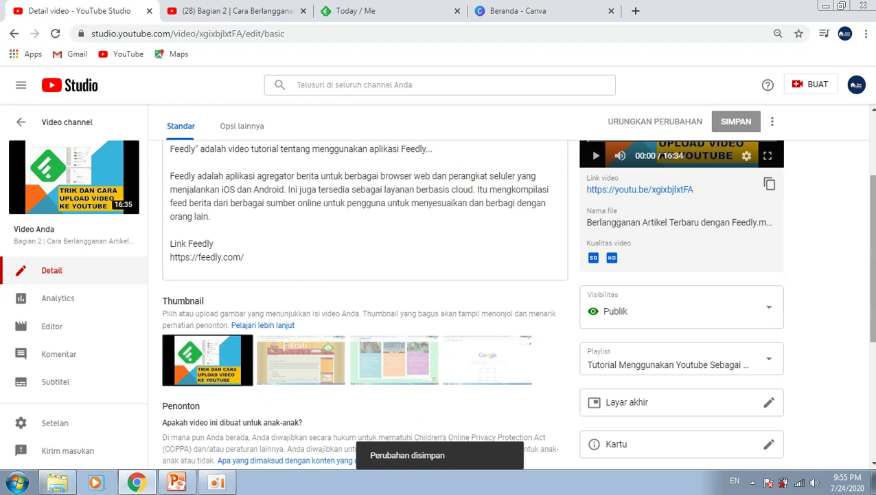
Review the video's audience setting, tags and details, then return to the channel's video list.
{"action": "left_click_drag", "start_coordinate": [873, 191], "coordinate": [873, 336]}
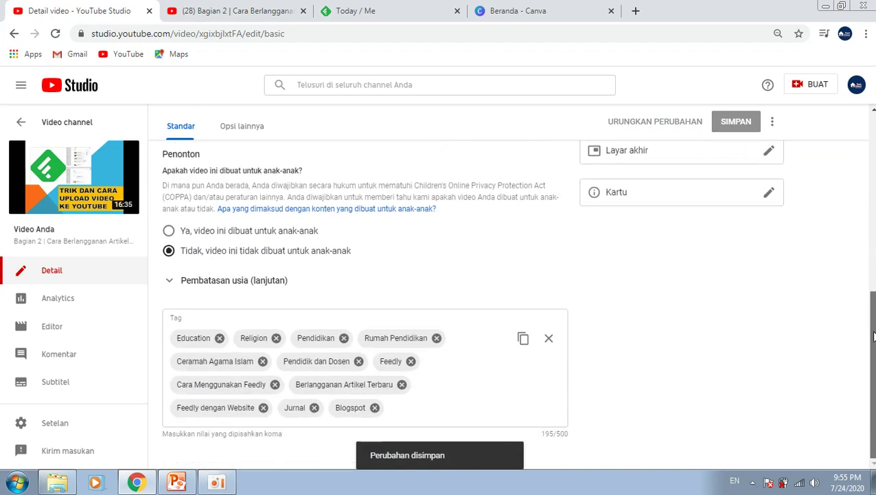
{"action": "left_click", "coordinate": [415, 416]}
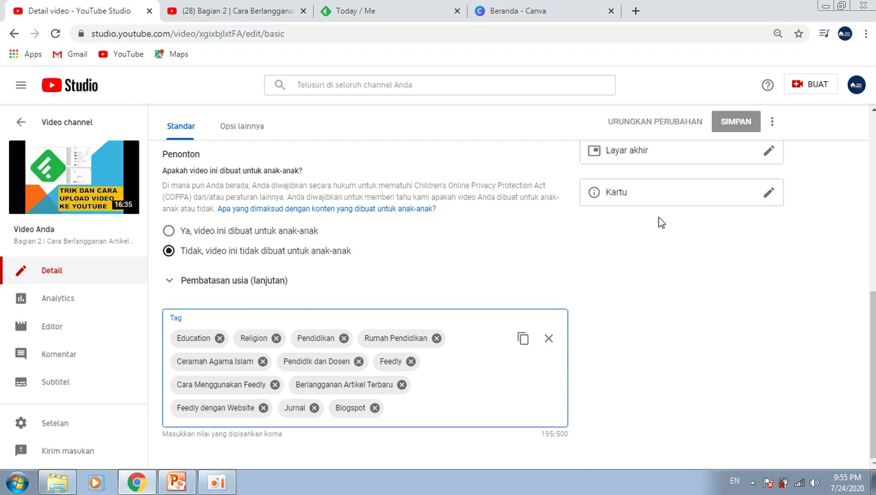
{"action": "scroll", "coordinate": [872, 277], "scroll_direction": "up", "scroll_amount": 6}
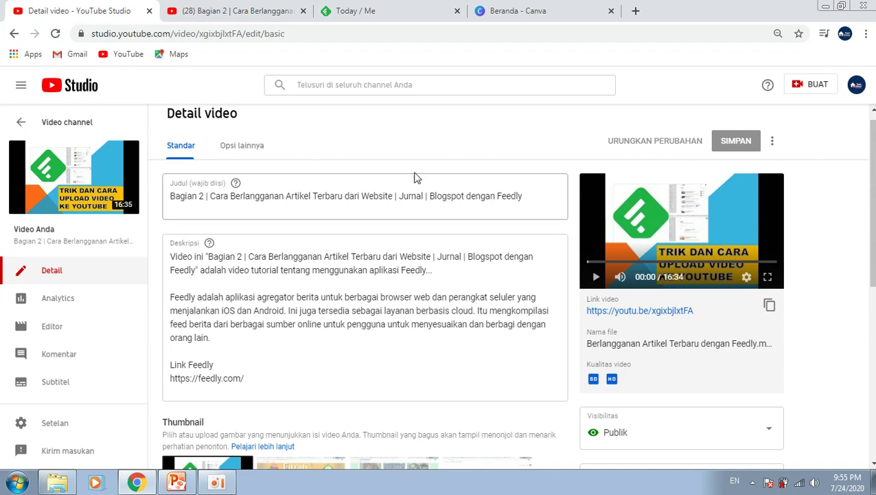
{"action": "left_click", "coordinate": [33, 118]}
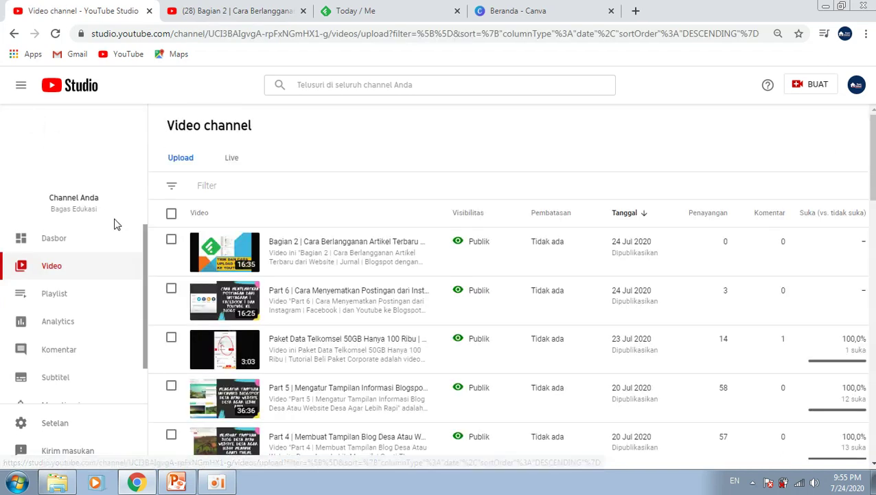
{"action": "left_click", "coordinate": [230, 485]}
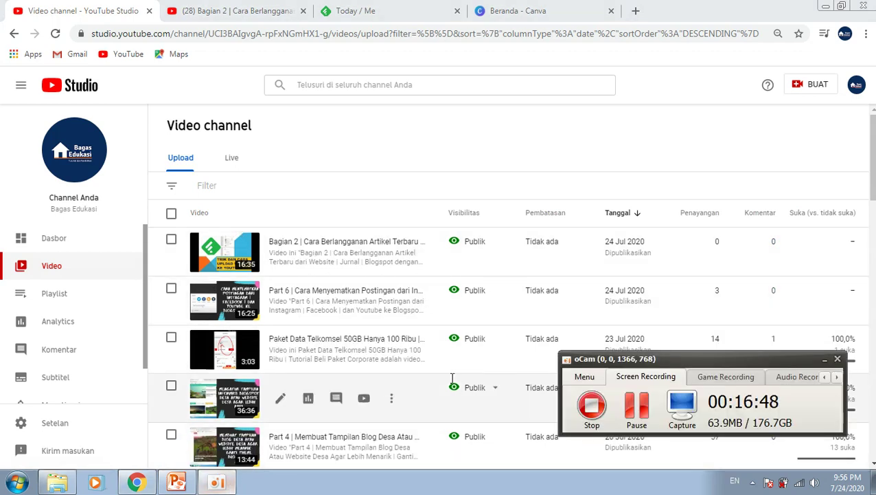